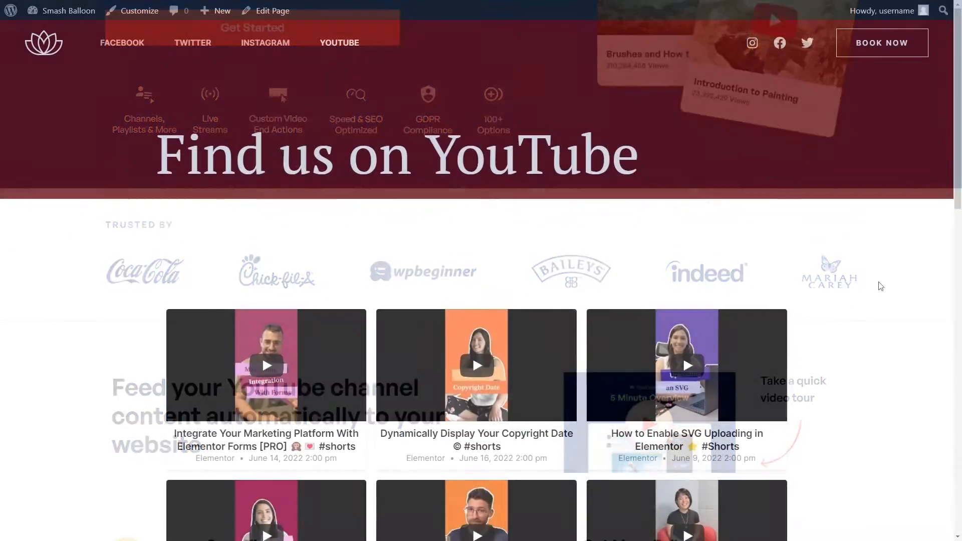
scroll(881, 286, "down", 3)
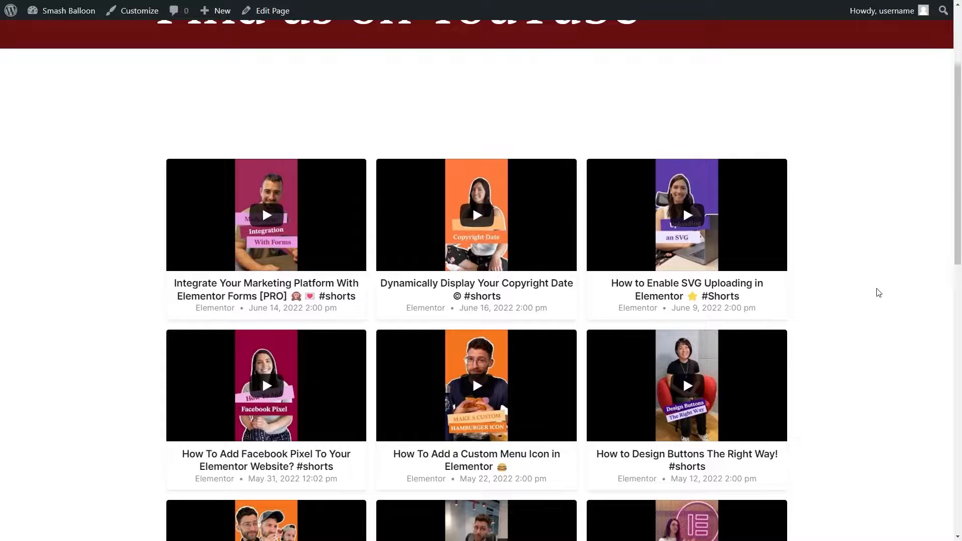
scroll(887, 301, "down", 1)
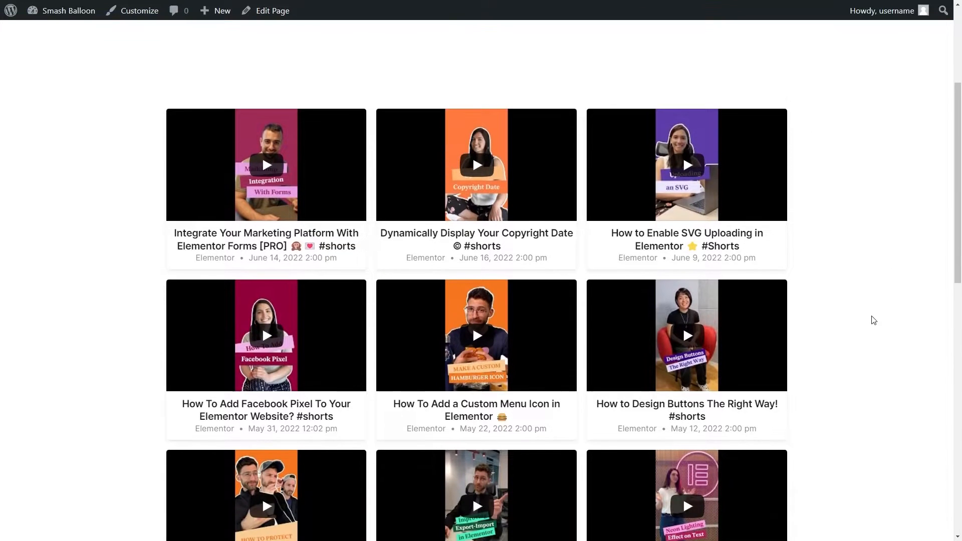
scroll(862, 281, "down", 3)
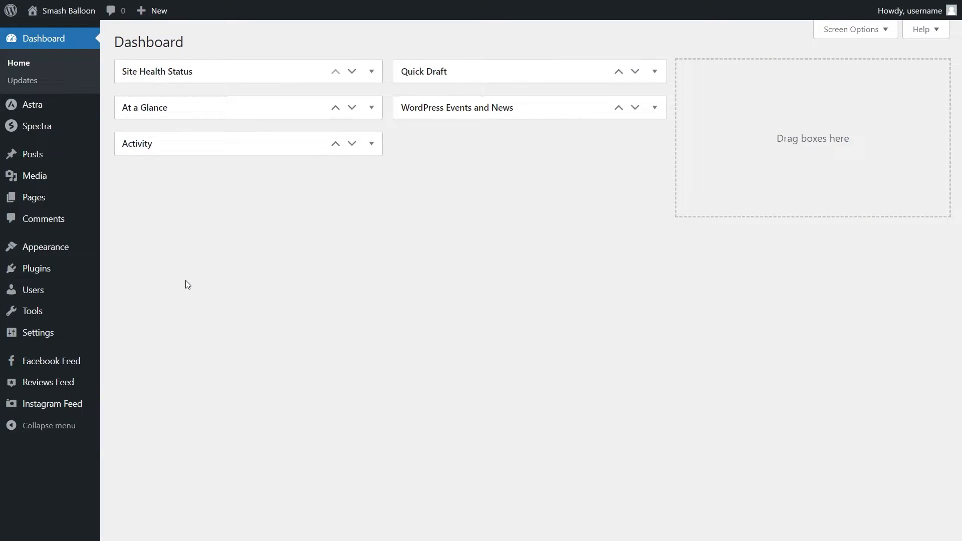
Install the plugin from the YouTube-Feed-Pro-2.1-Developer.zip file and activate it
mouse_move(70, 273)
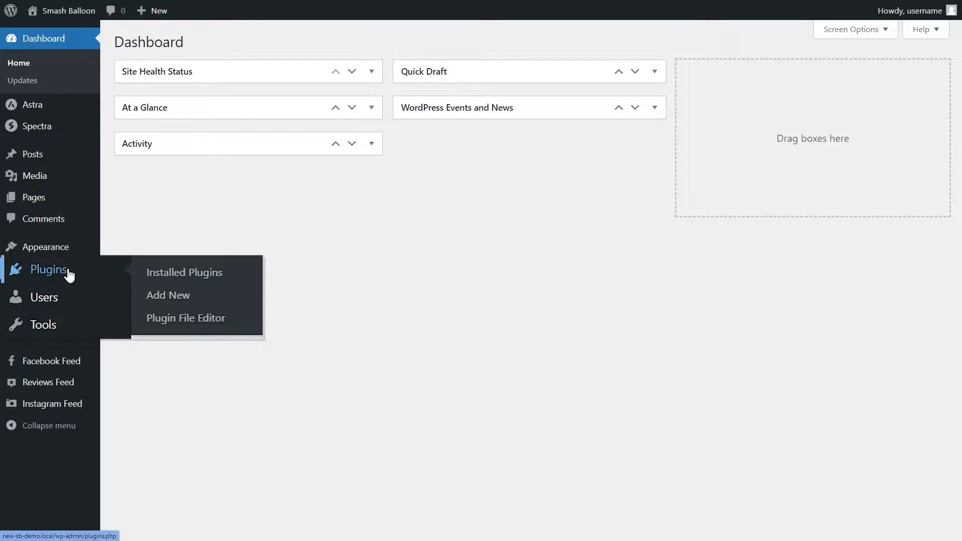
left_click(173, 296)
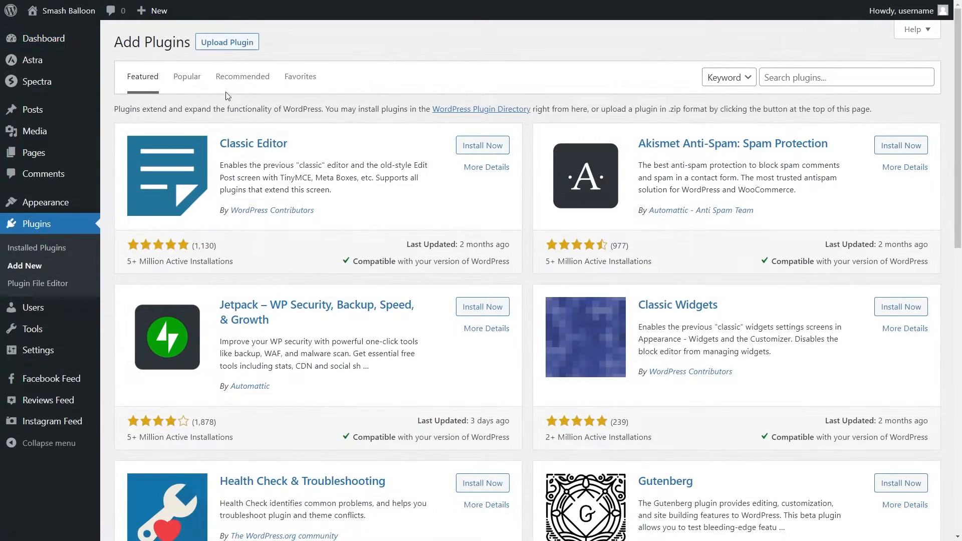
left_click(235, 48)
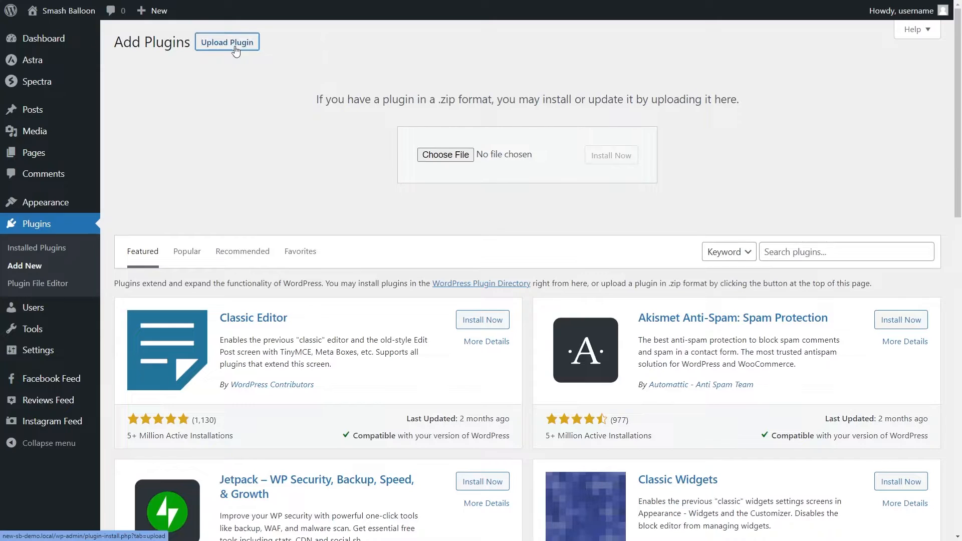
left_click(444, 155)
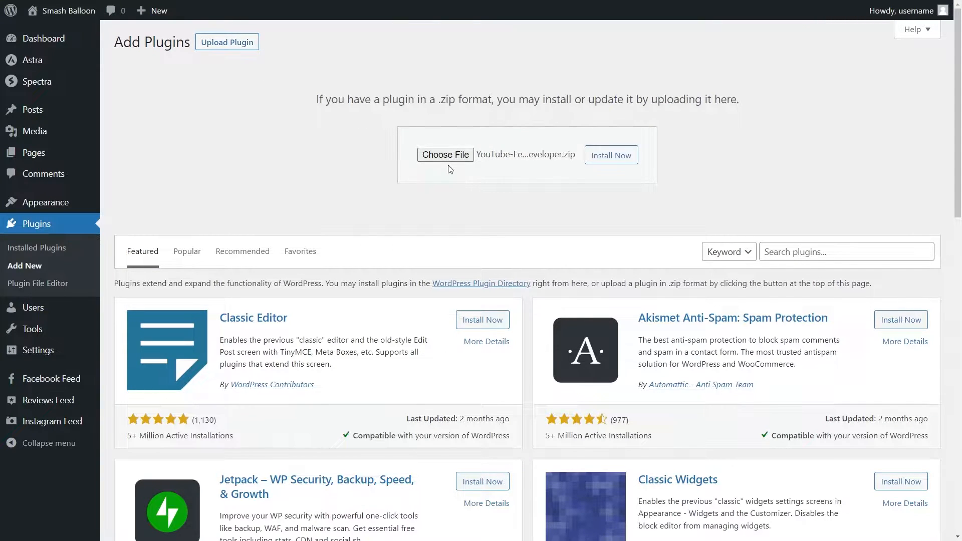
left_click(603, 162)
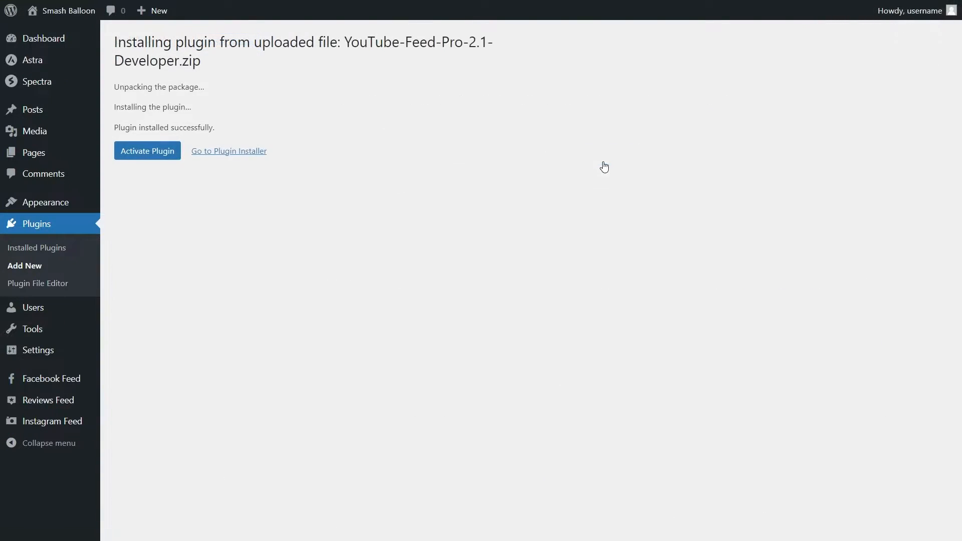
left_click(166, 156)
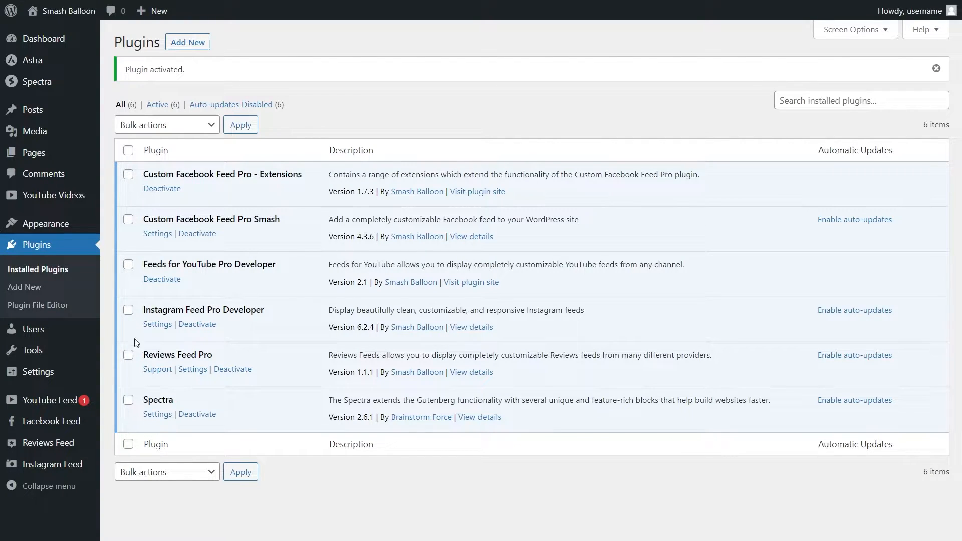
Enter the licence key in the YouTube Feed plugin's general settings and activate the licence
mouse_move(48, 403)
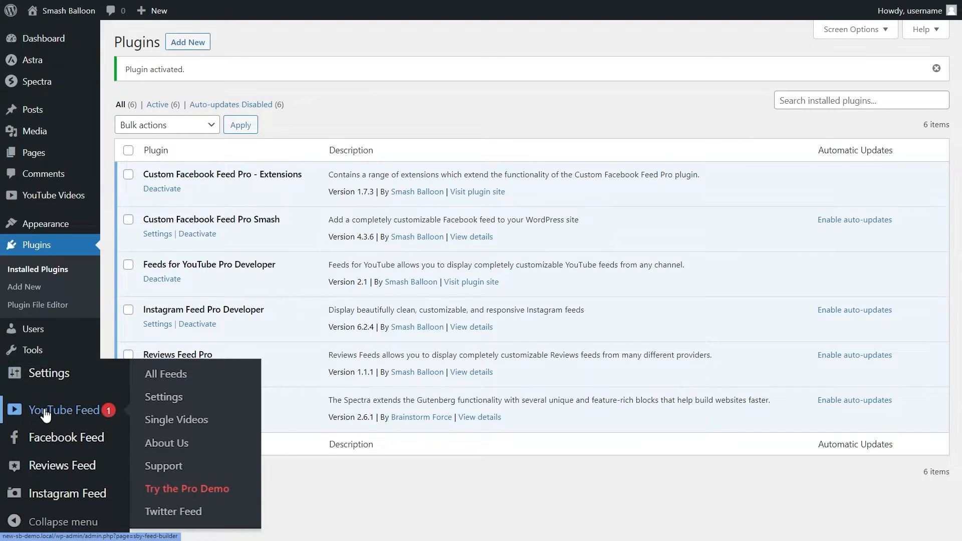
left_click(165, 398)
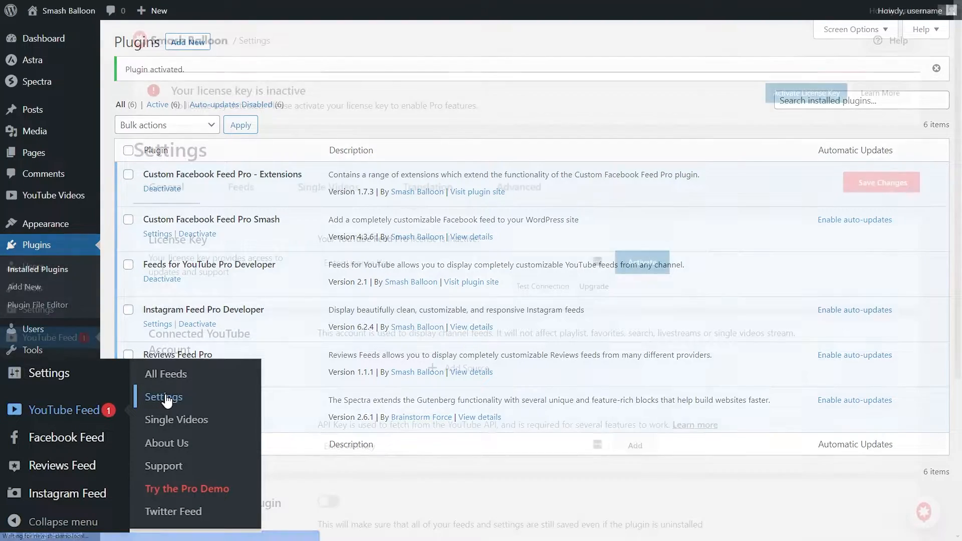
left_click(368, 261)
left_click(445, 284)
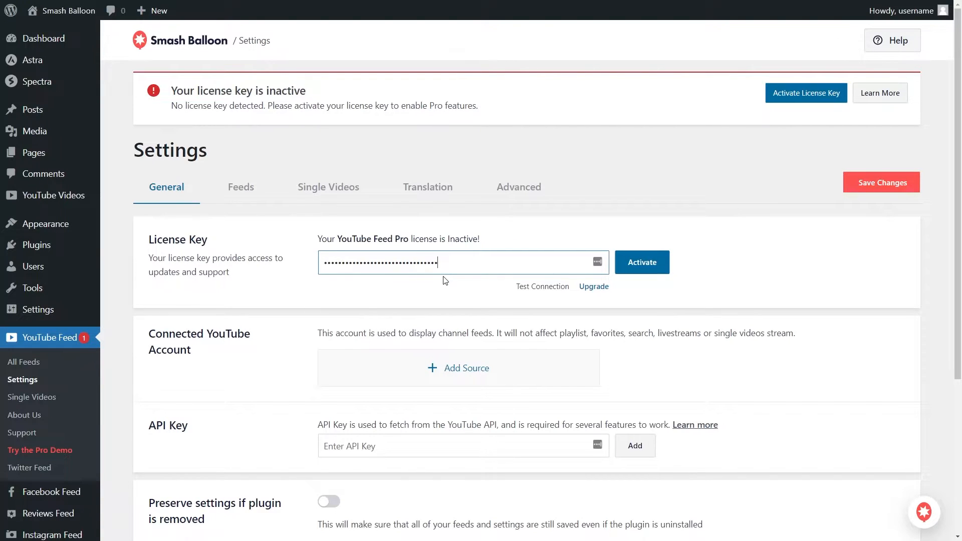
left_click(632, 262)
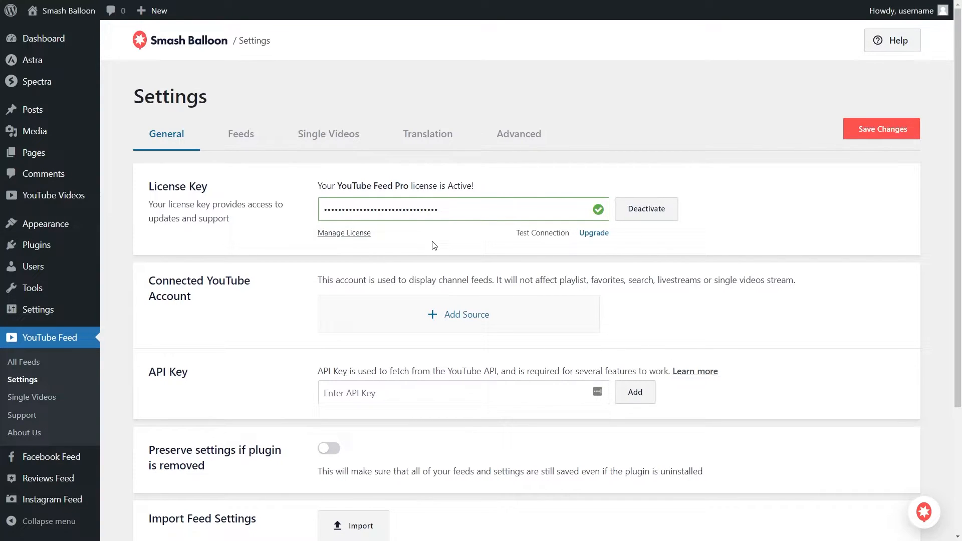
Start a new YouTube feed and choose Playlist as its feed type
left_click(50, 369)
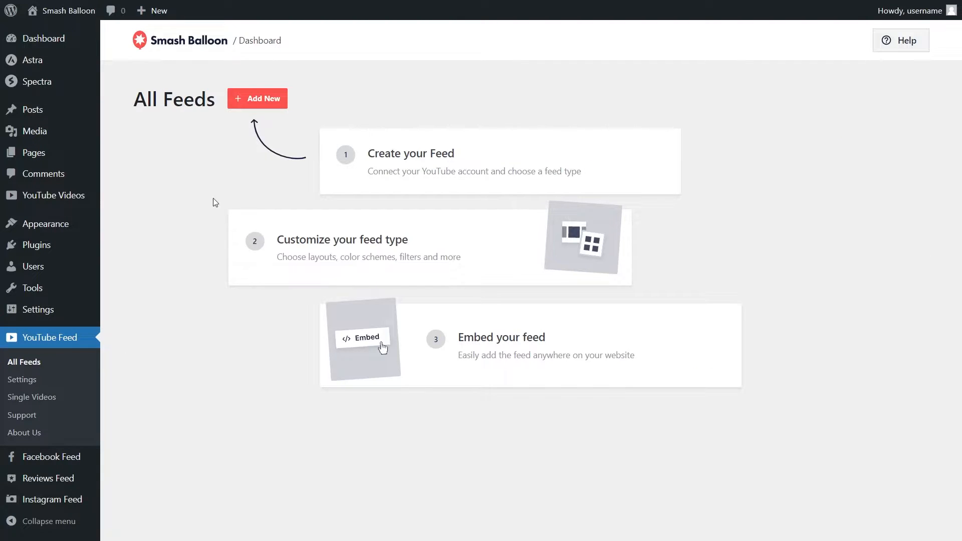
left_click(257, 102)
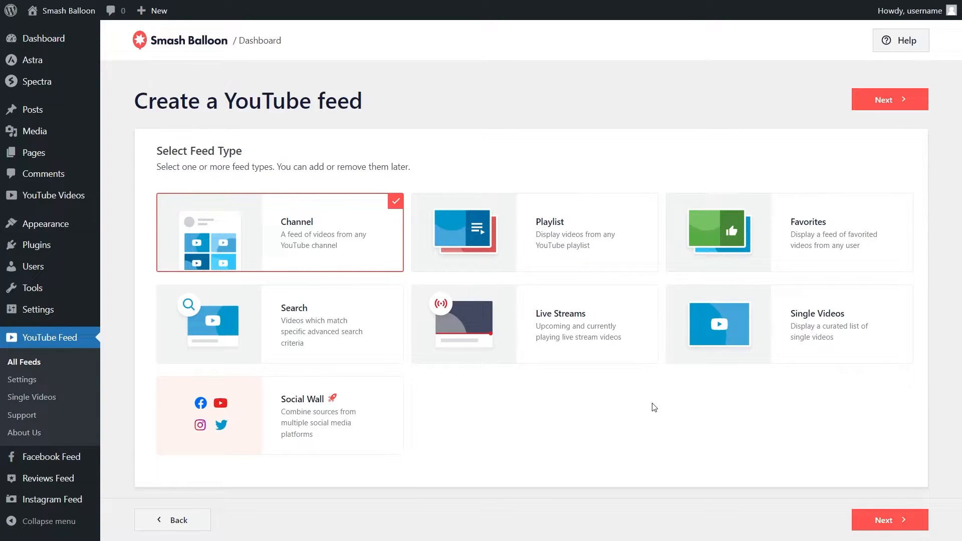
left_click(587, 256)
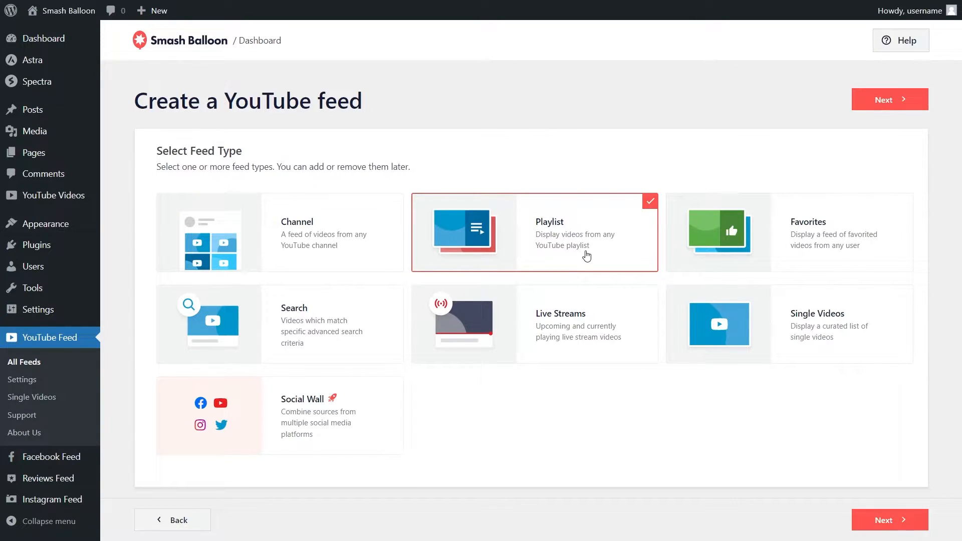
left_click(882, 100)
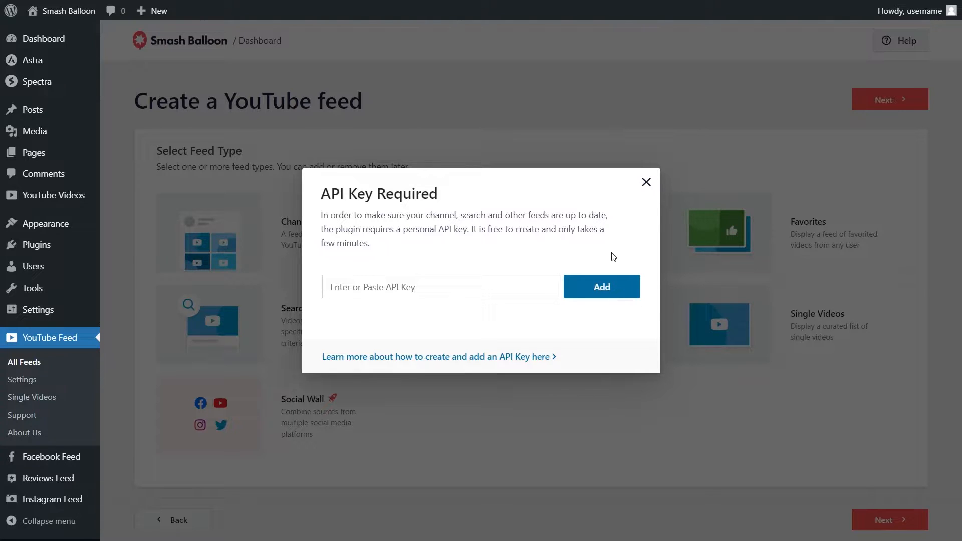
Add the personal YouTube API key to the plugin and continue to the feed's source setup
left_click(545, 283)
key("ctrl+v")
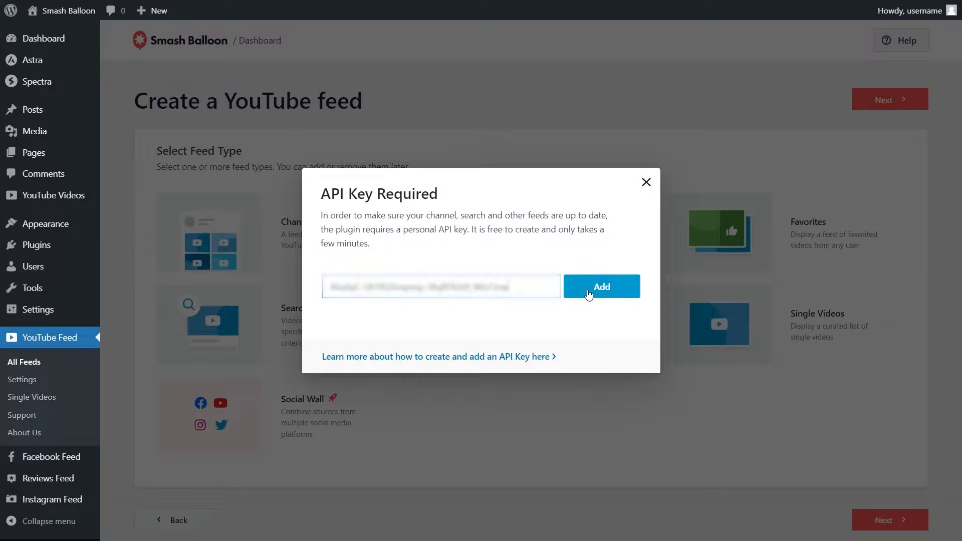
left_click(589, 289)
left_click(874, 102)
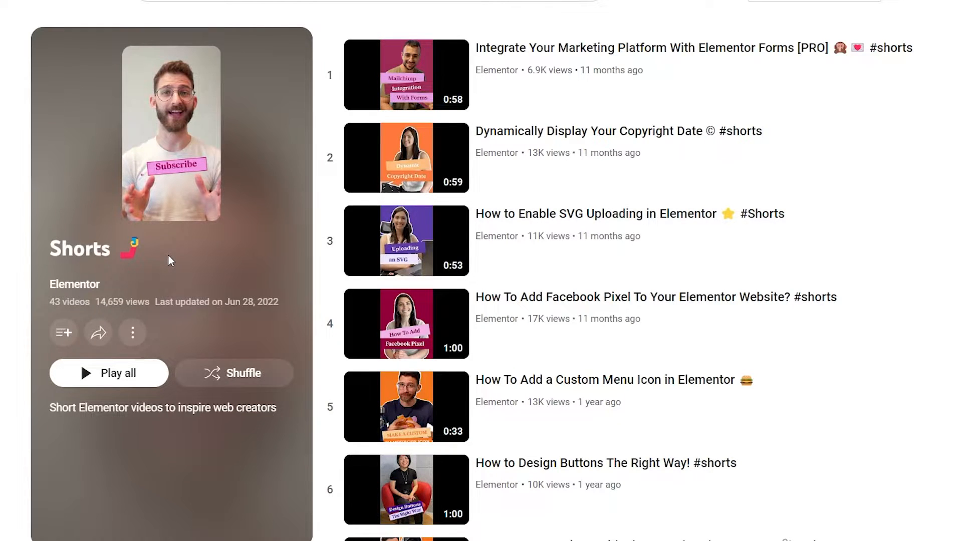
Copy the ID from the Elementor Shorts playlist's YouTube URL and submit PLZyp9H25CboEnkbMtYUVUgL8tdEQVMMWJ as the feed's playlist ID
scroll(326, 240, "down", 1)
scroll(325, 246, "down", 7)
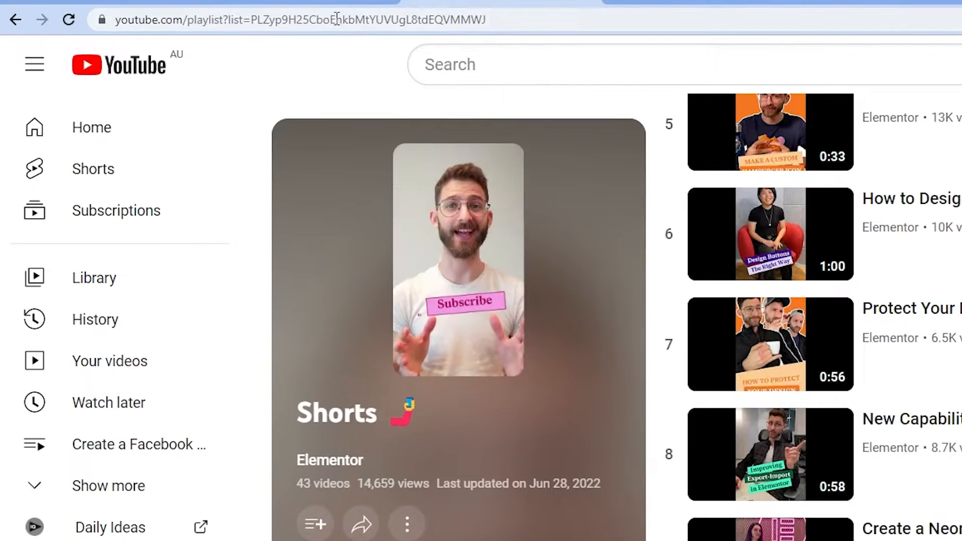
left_click_drag(506, 16, 253, 24)
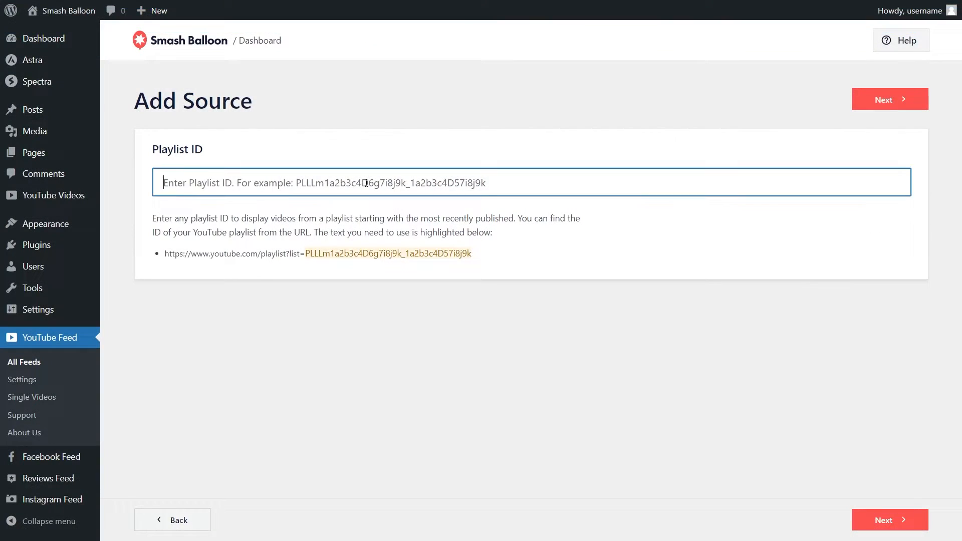
type("PLZyp9H25CboEnkbMtYUVUgL8tdEQVMMWJ")
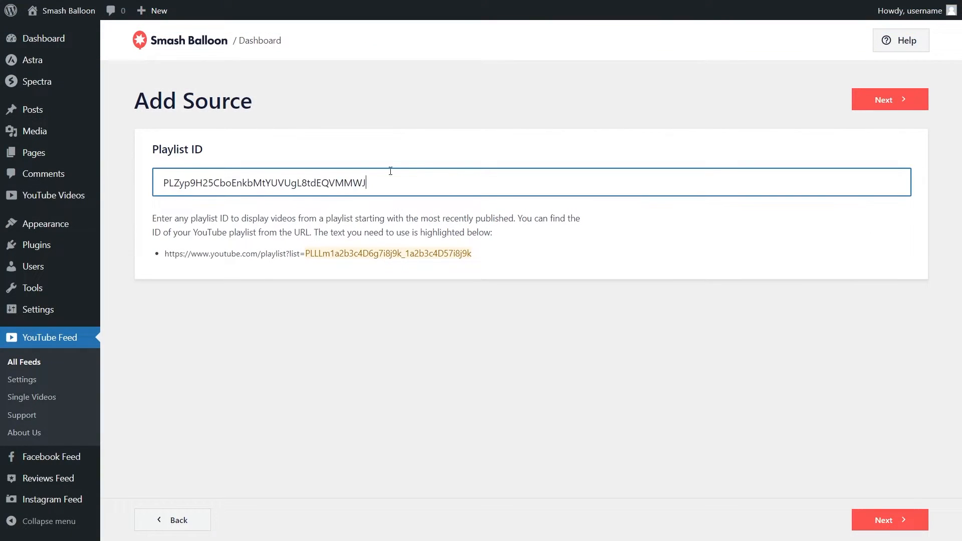
left_click(882, 100)
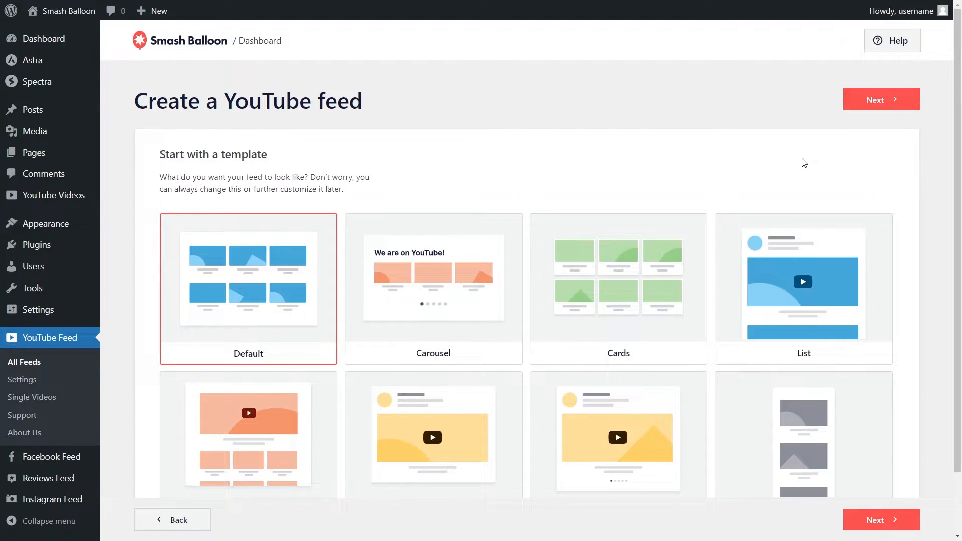
Choose the Cards template for the feed and proceed to the feed customizer
scroll(804, 162, "down", 1)
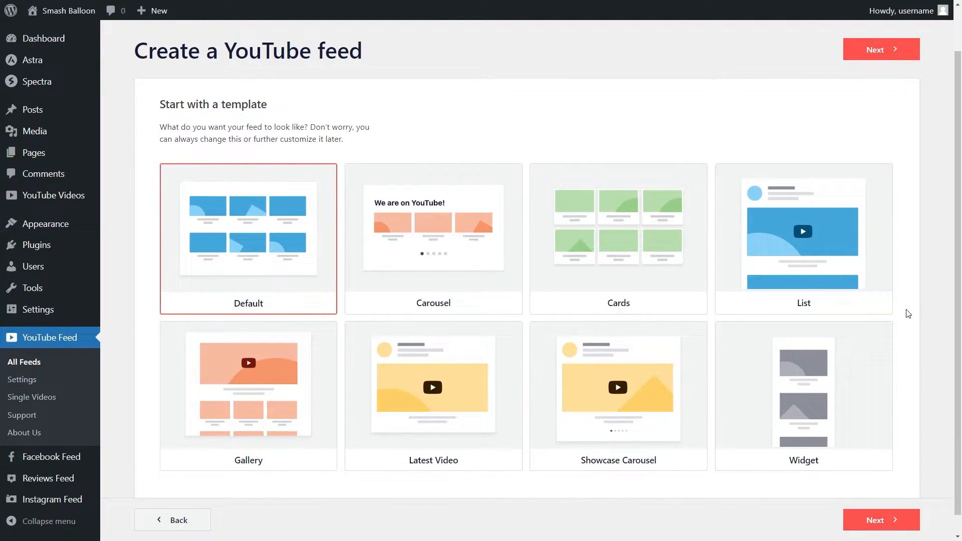
left_click(645, 276)
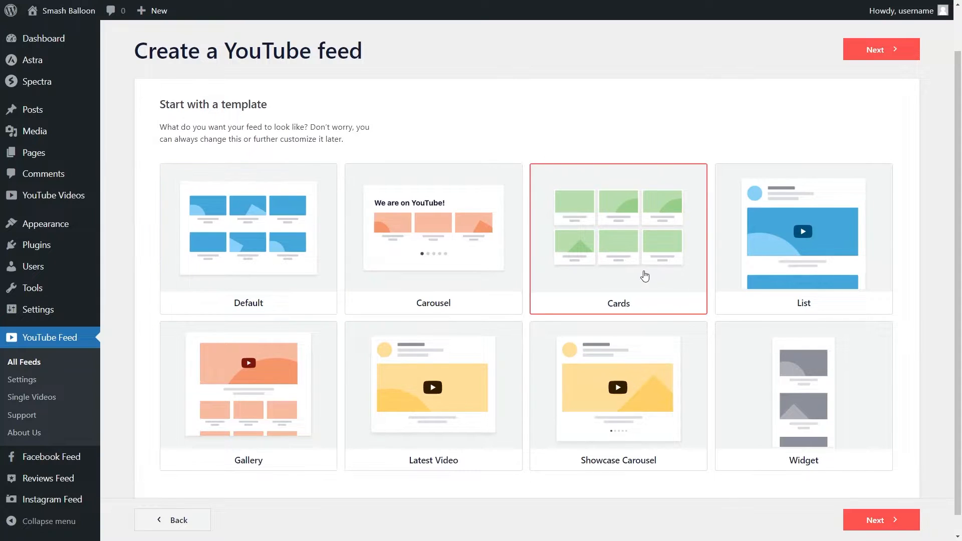
left_click(878, 49)
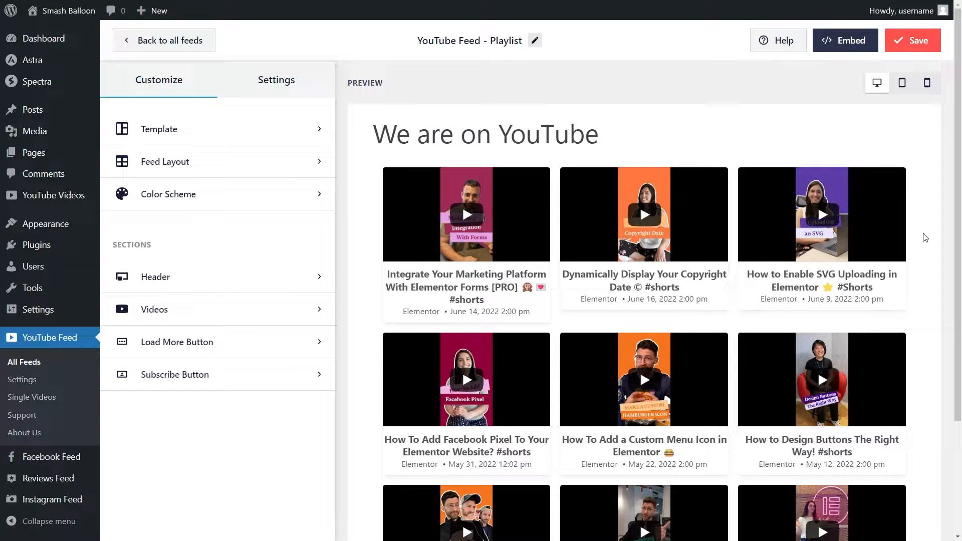
Examine the playlist feed preview, open the feed layout options and look over the Grid layout
scroll(925, 240, "down", 3)
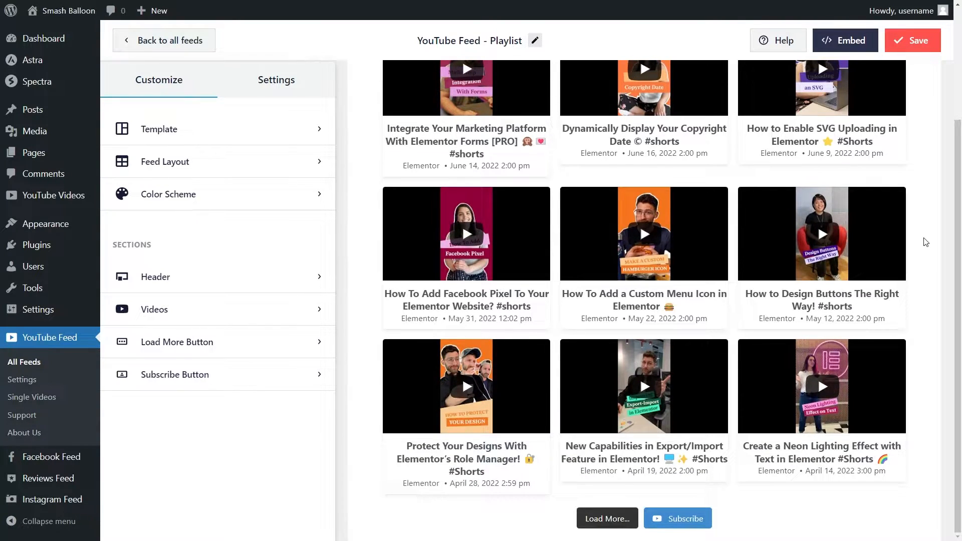
scroll(925, 242, "up", 3)
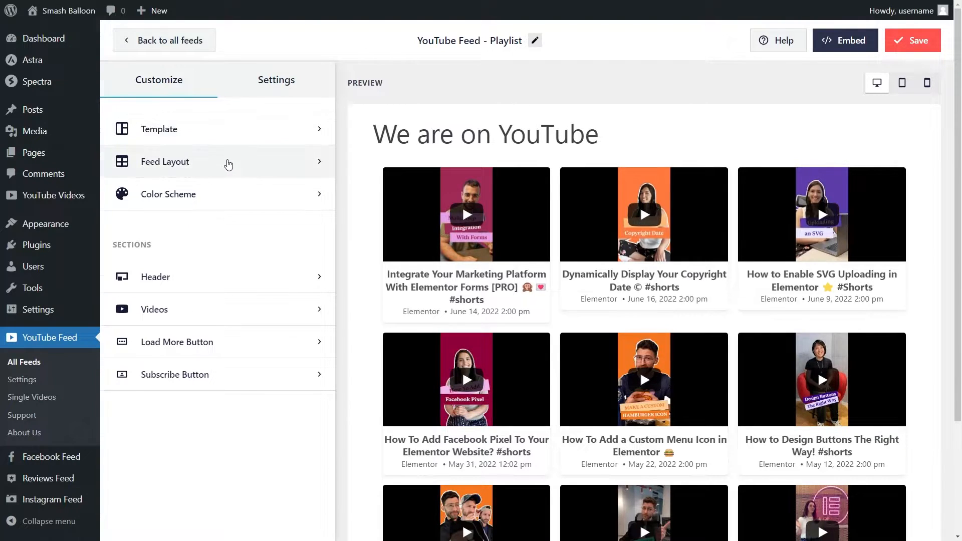
left_click(228, 162)
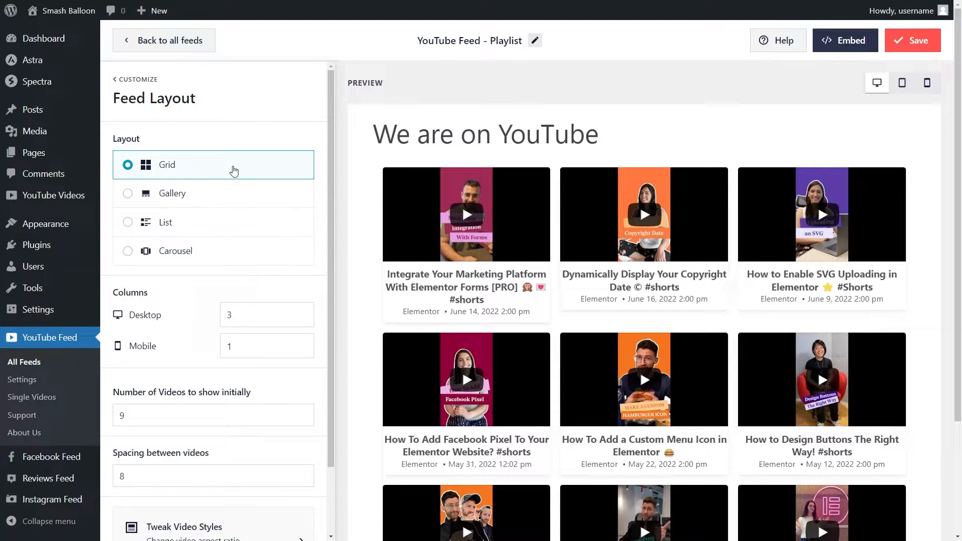
scroll(376, 233, "down", 1)
scroll(378, 232, "down", 2)
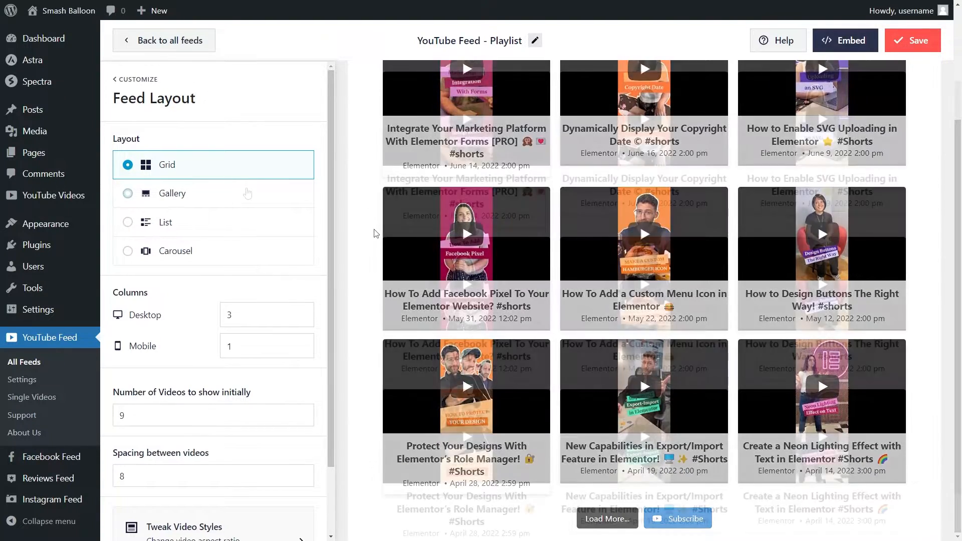
Try the Gallery and List layouts on the feed and look through each preview
left_click(247, 193)
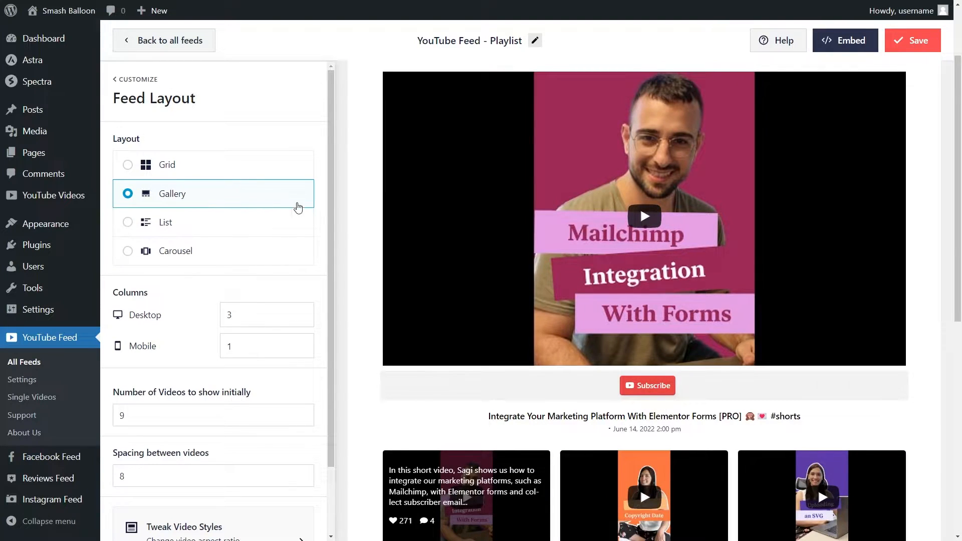
scroll(362, 277, "down", 5)
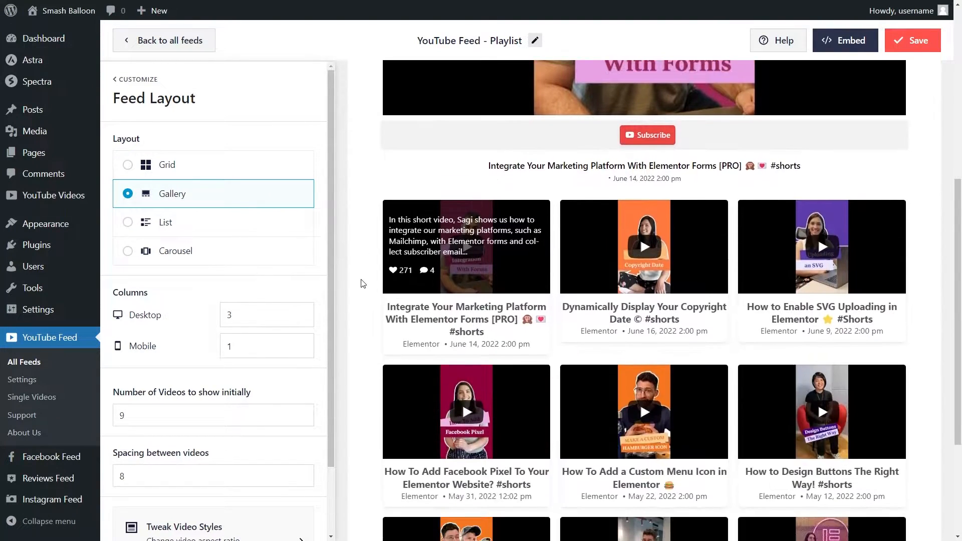
scroll(364, 287, "down", 3)
left_click(203, 230)
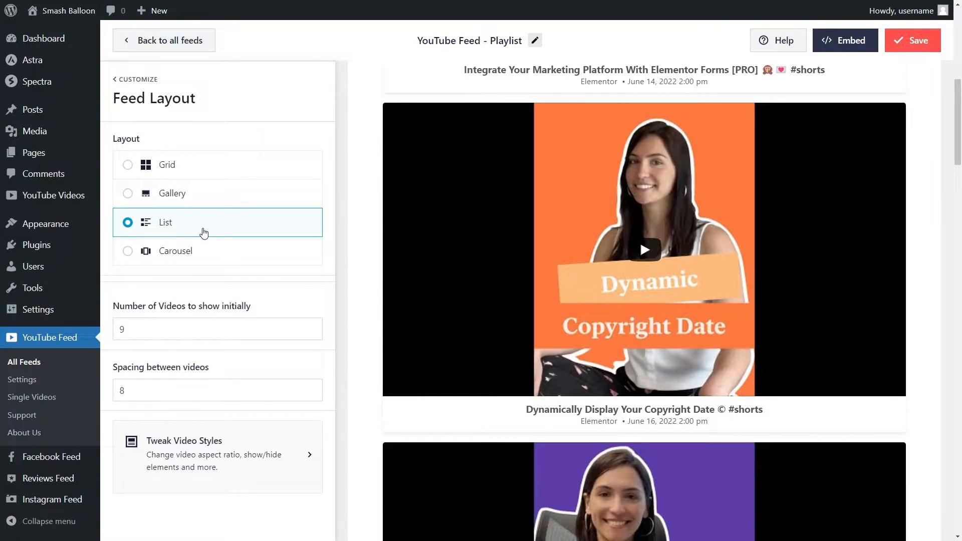
scroll(369, 253, "down", 10)
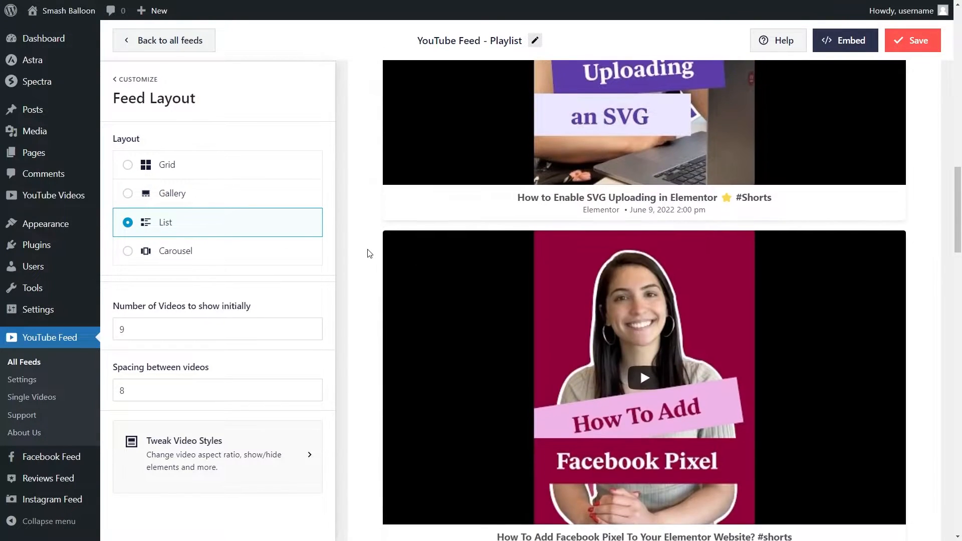
scroll(369, 252, "down", 6)
Switch the feed layout to Carousel
left_click(269, 251)
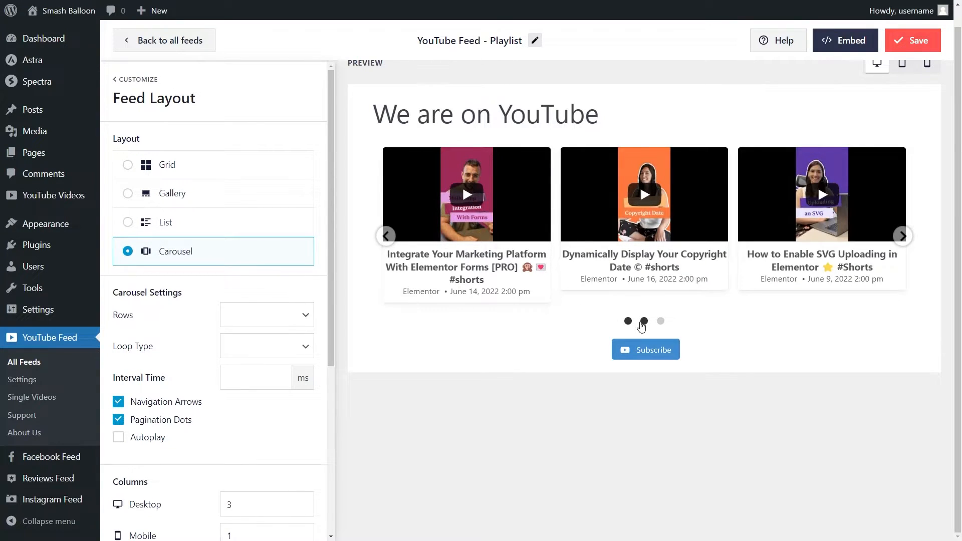
Page through the videos in the carousel preview and switch the feed layout back to Grid
left_click(645, 321)
left_click(660, 321)
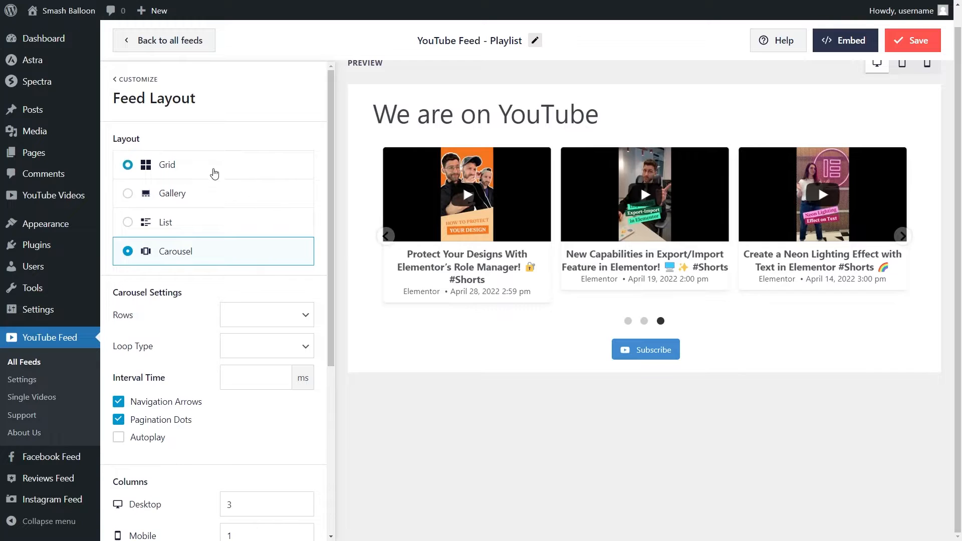
left_click(215, 170)
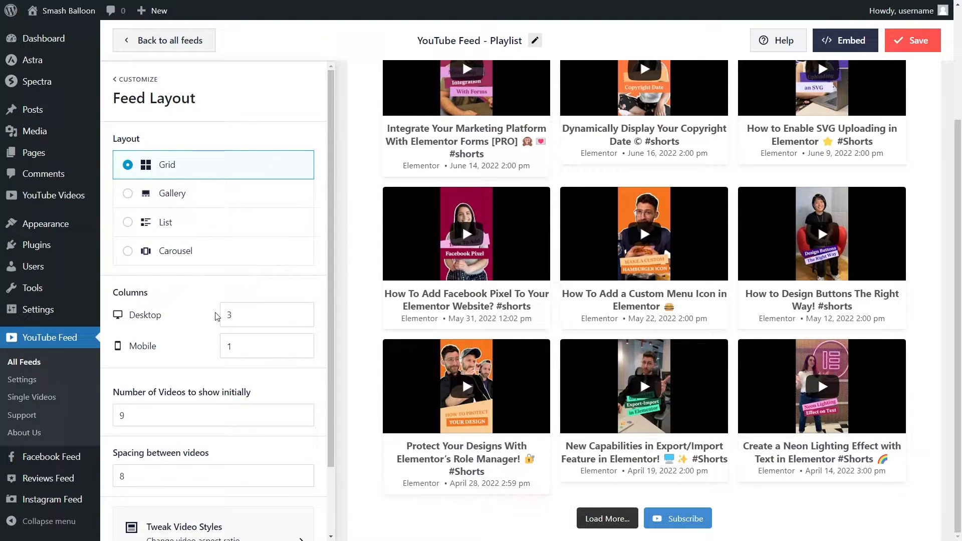
Try the grid layout with 2 desktop columns and check the preview
left_click(228, 314)
left_click_drag(228, 314, 219, 317)
type("2")
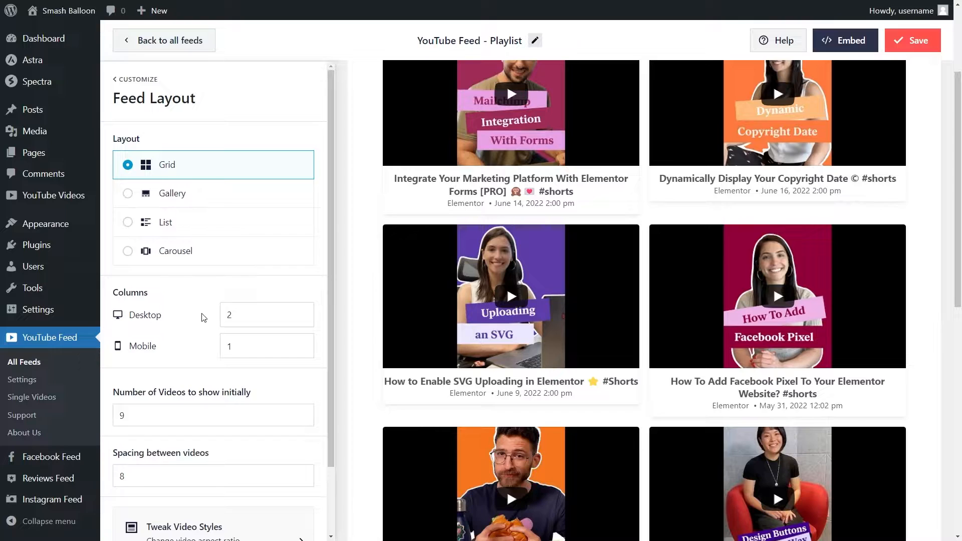
scroll(370, 260, "up", 3)
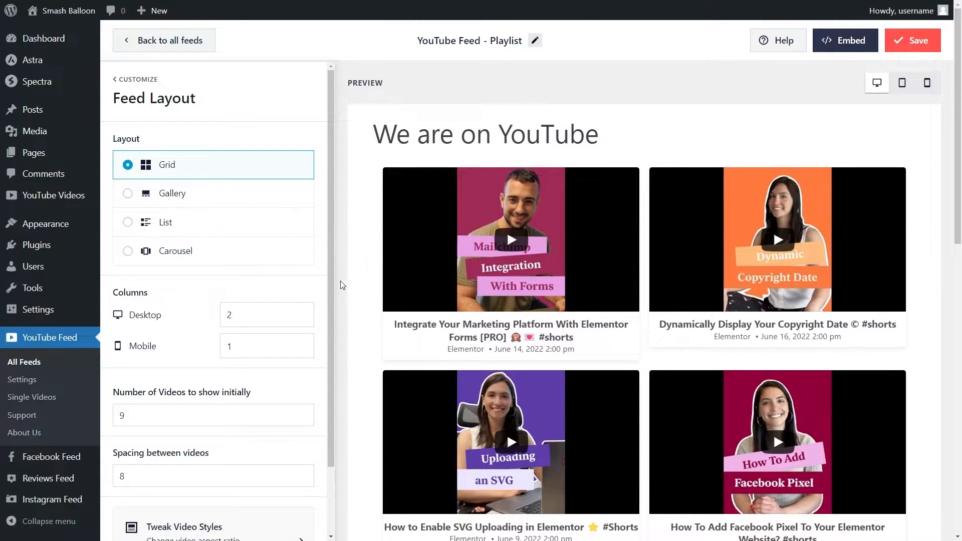
Set the desktop columns to 3 and save the feed
left_click_drag(261, 315, 217, 316)
type("3")
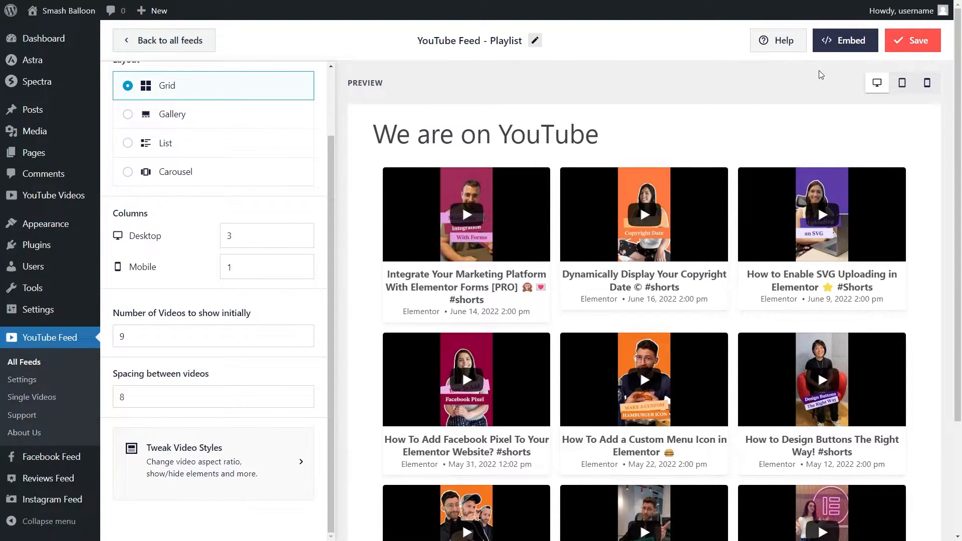
left_click(897, 50)
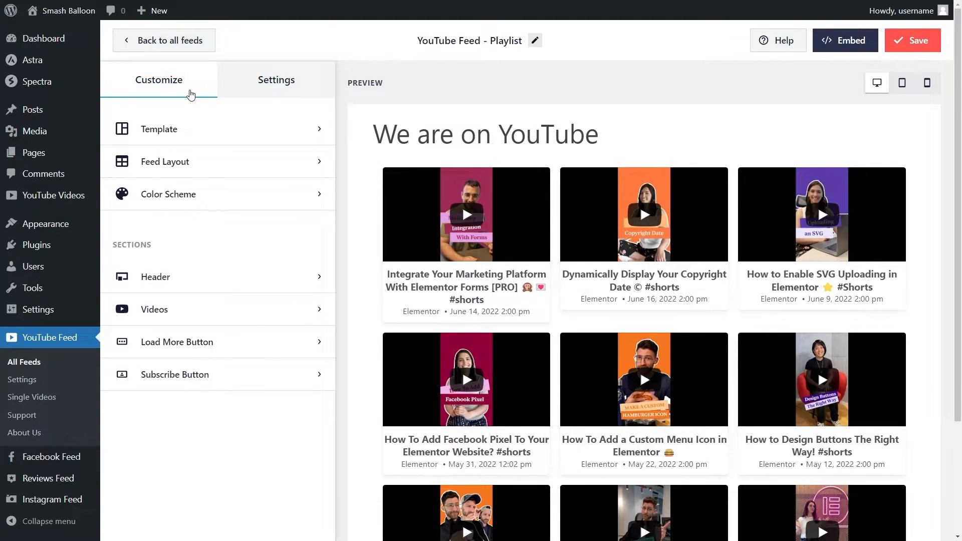
Open the feed's color scheme options and try the Light and Dark schemes
left_click(226, 195)
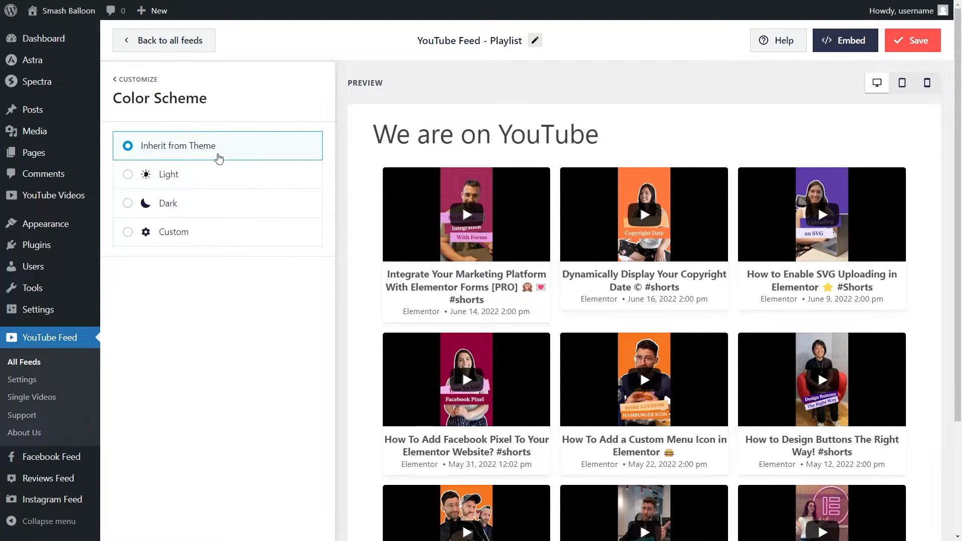
left_click(194, 177)
left_click(209, 204)
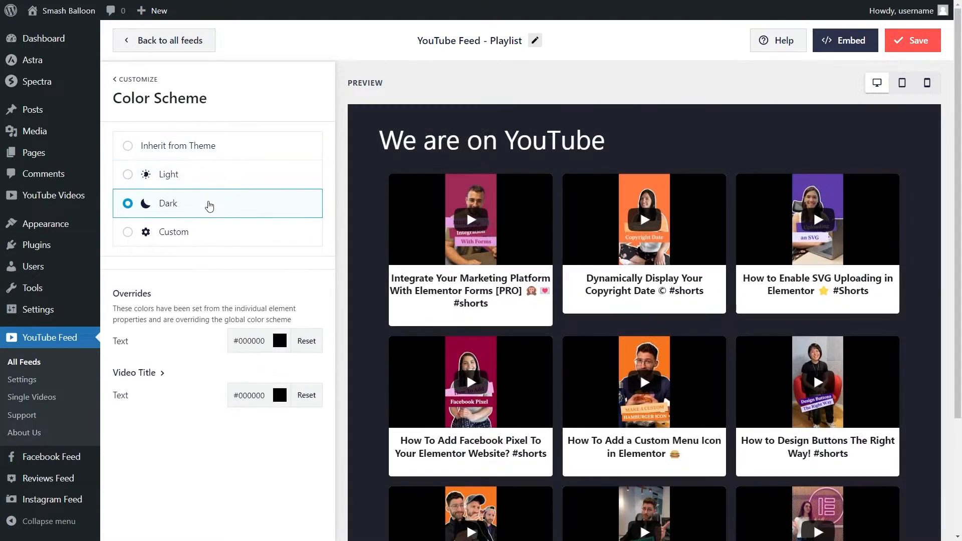
Try a custom color scheme with red, yellow and green (#31E92B) swatches for the background
left_click(210, 235)
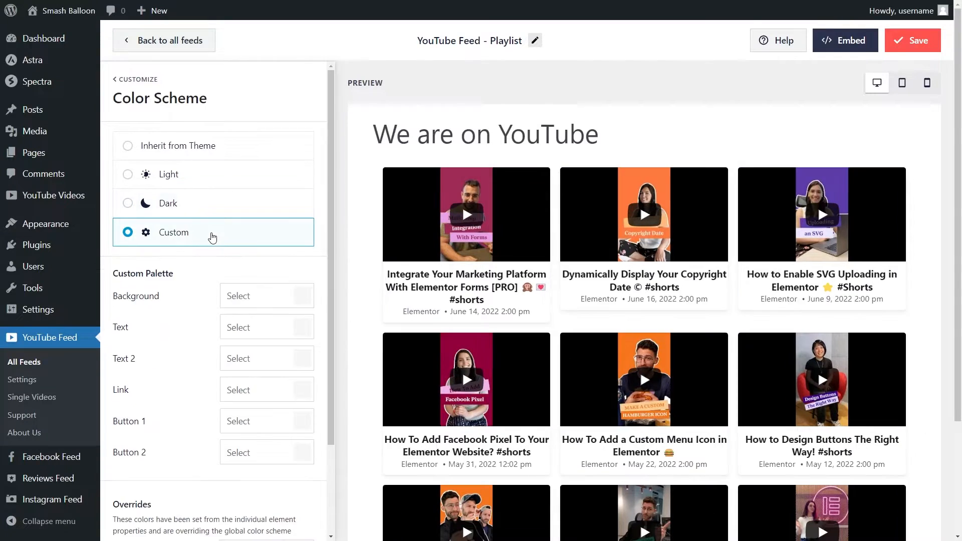
left_click(299, 297)
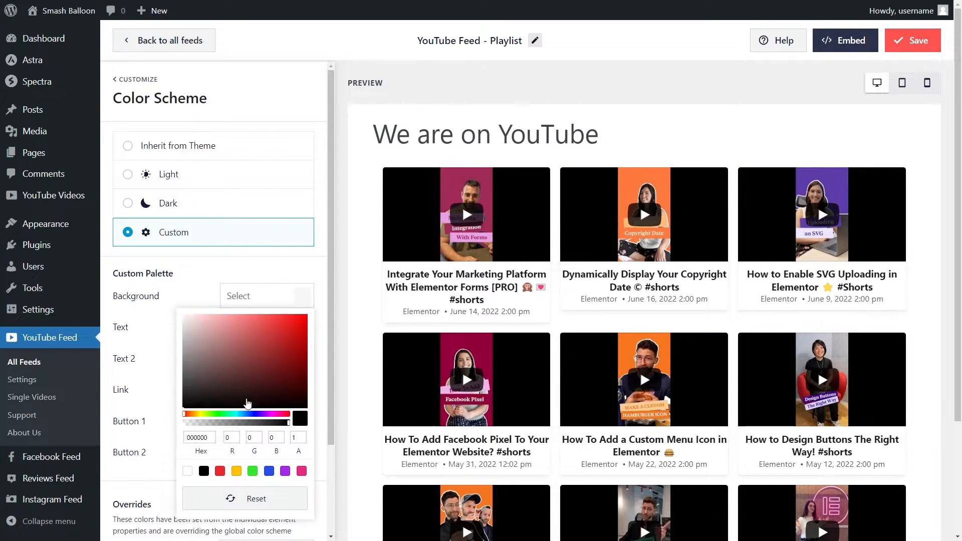
left_click(220, 471)
left_click(237, 471)
left_click(253, 471)
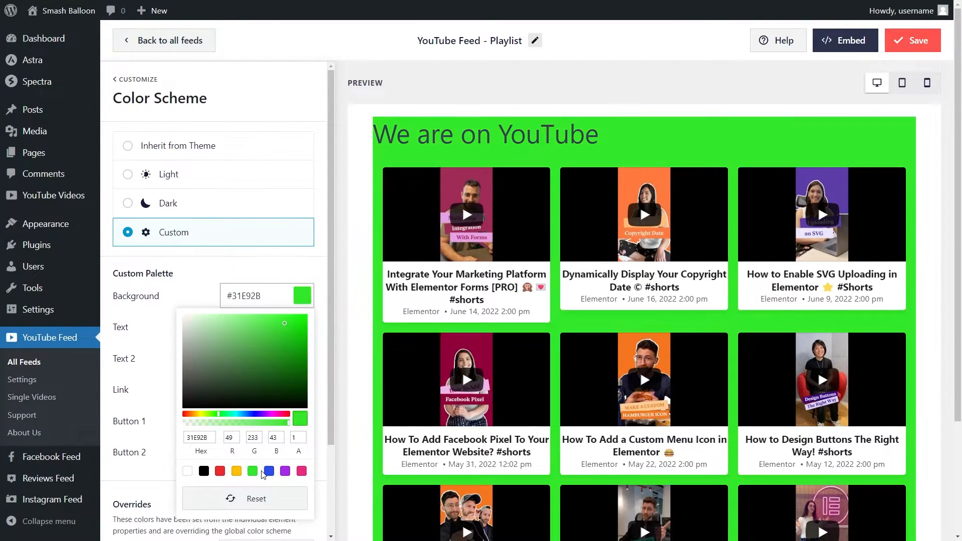
Set the color scheme to Inherit from Theme and save the feed
left_click(198, 149)
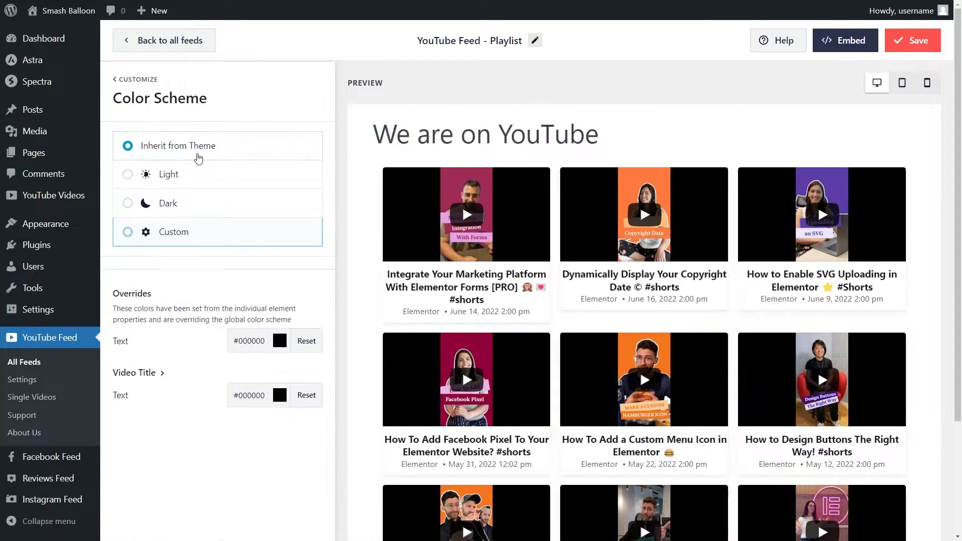
left_click(912, 40)
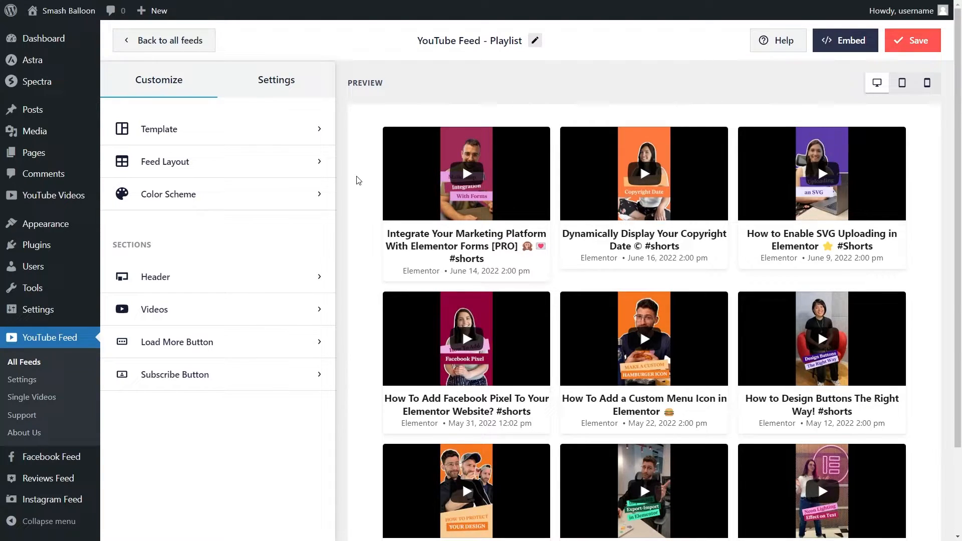
Open the feed's Filters and Moderation settings
left_click(286, 96)
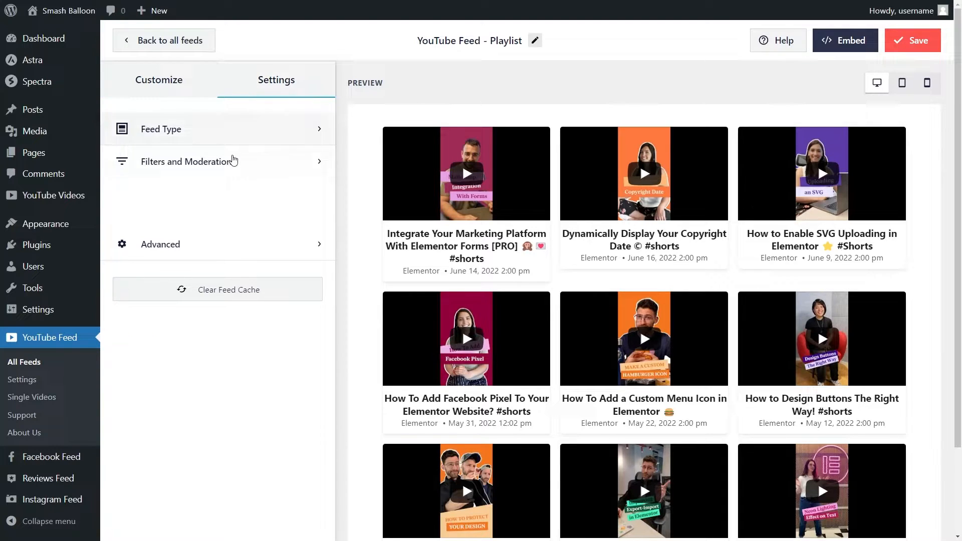
left_click(231, 161)
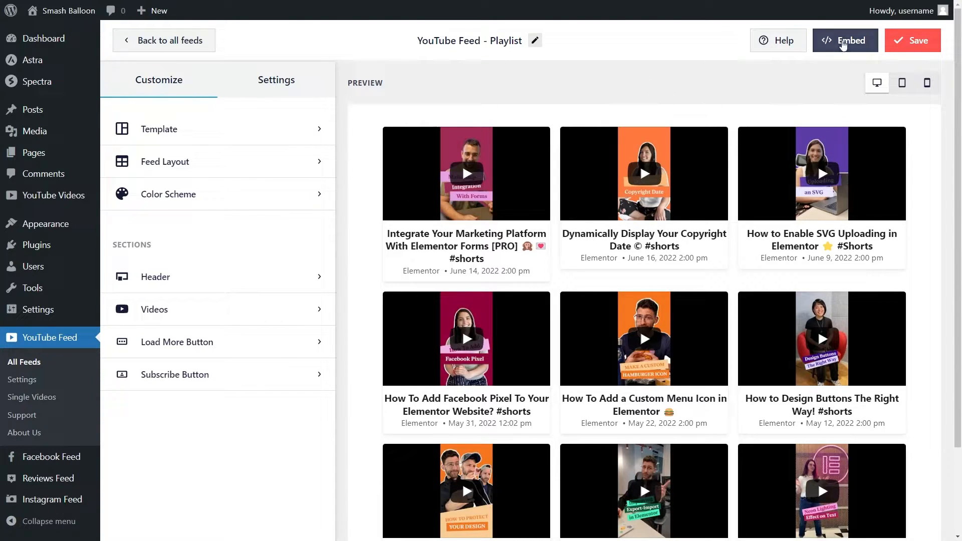
Copy the feed's embed shortcode and choose the YouTube page as the page to add the feed to
left_click(843, 44)
left_click(716, 230)
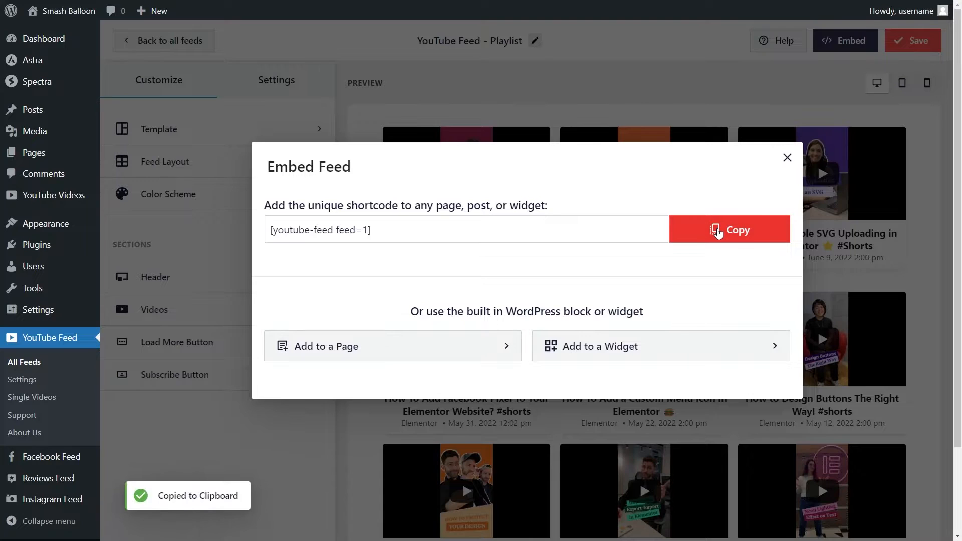
left_click(424, 338)
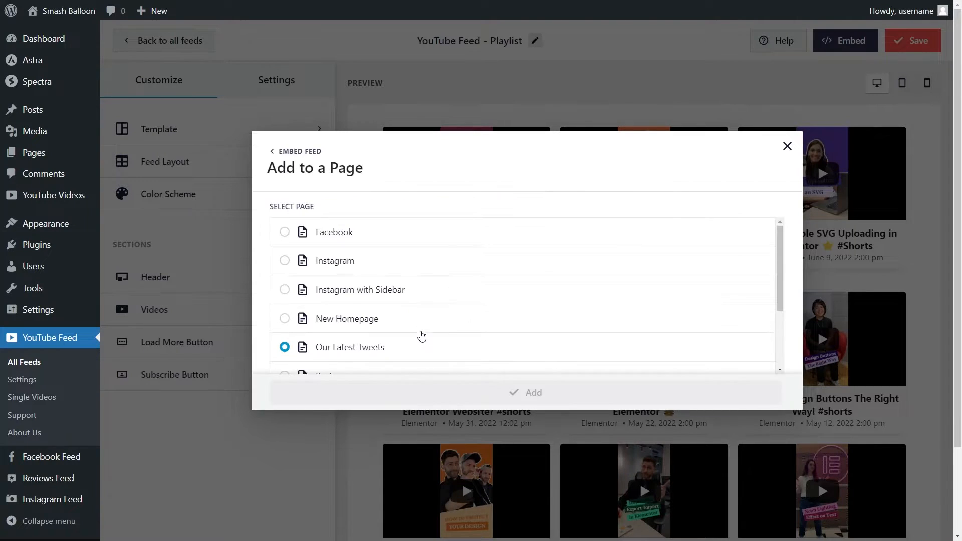
scroll(421, 335, "down", 3)
left_click(420, 334)
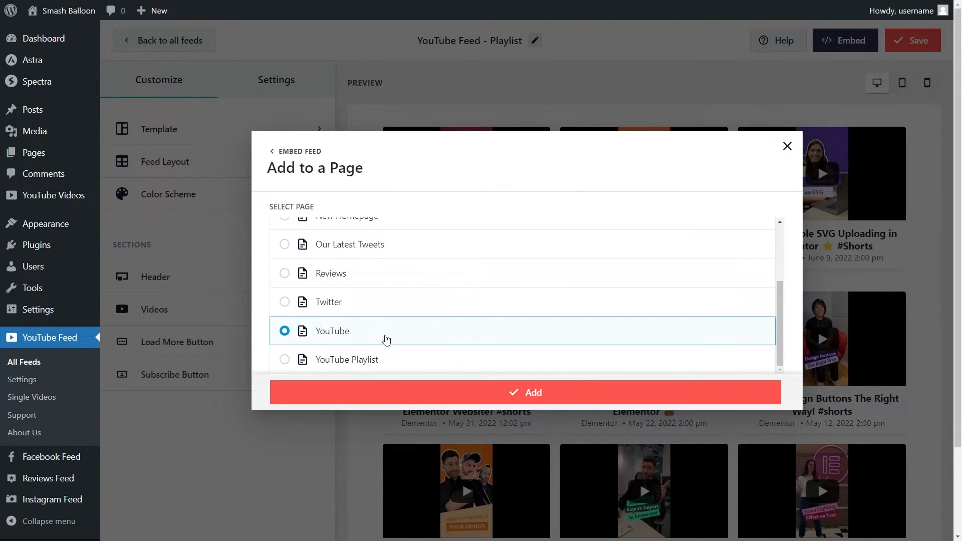
left_click(525, 398)
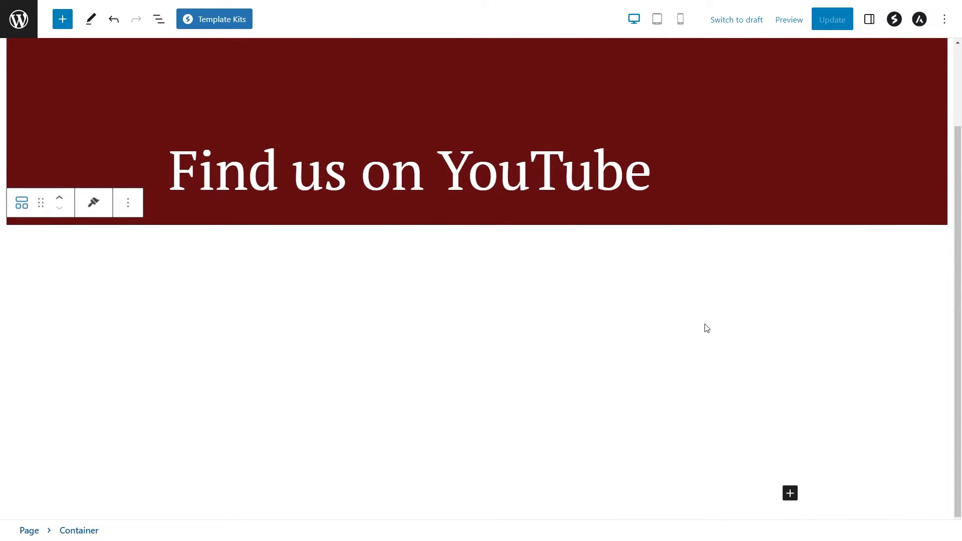
Insert a Shortcode block below the page heading and paste the copied feed shortcode into it
left_click(790, 493)
left_click(628, 353)
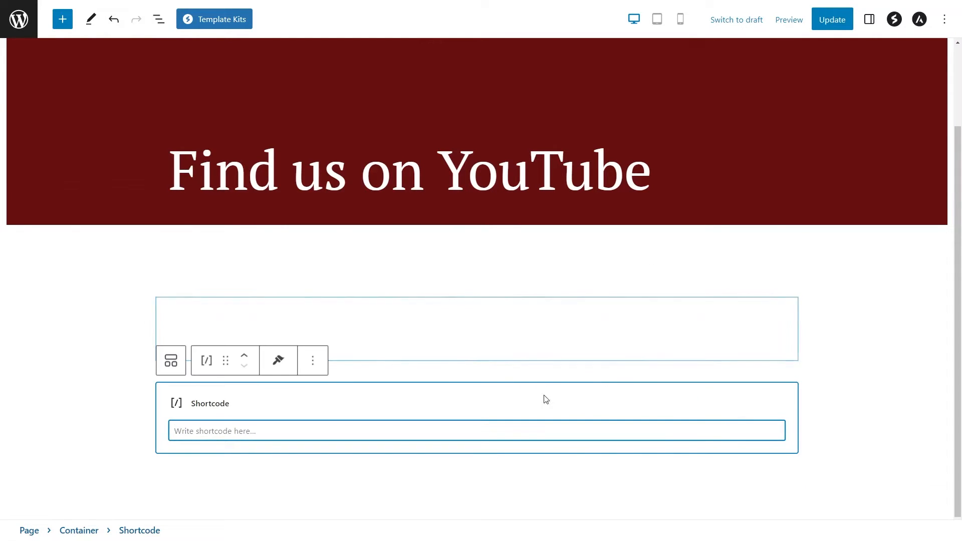
key("ctrl+v")
left_click(851, 434)
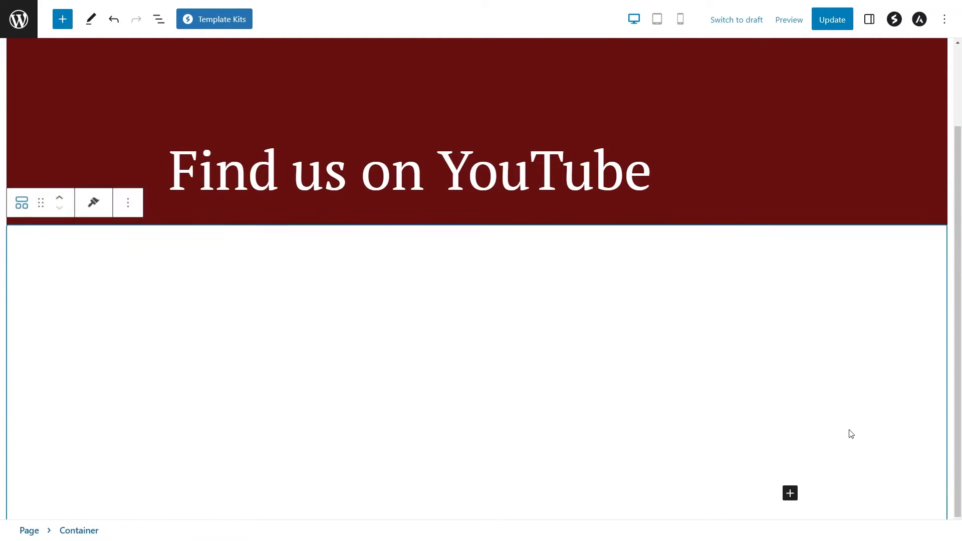
Add a Feeds for YouTube block below the page heading and update the page
left_click(791, 493)
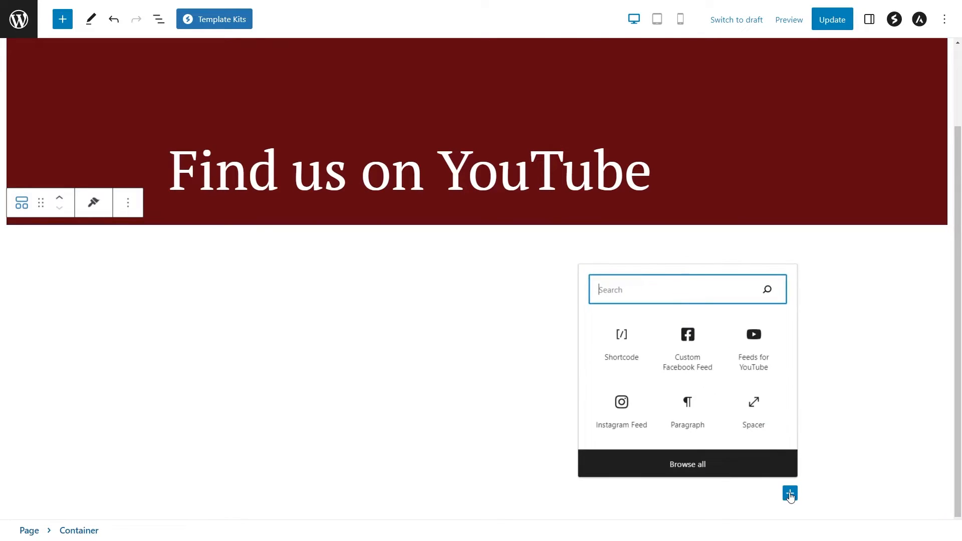
left_click(757, 372)
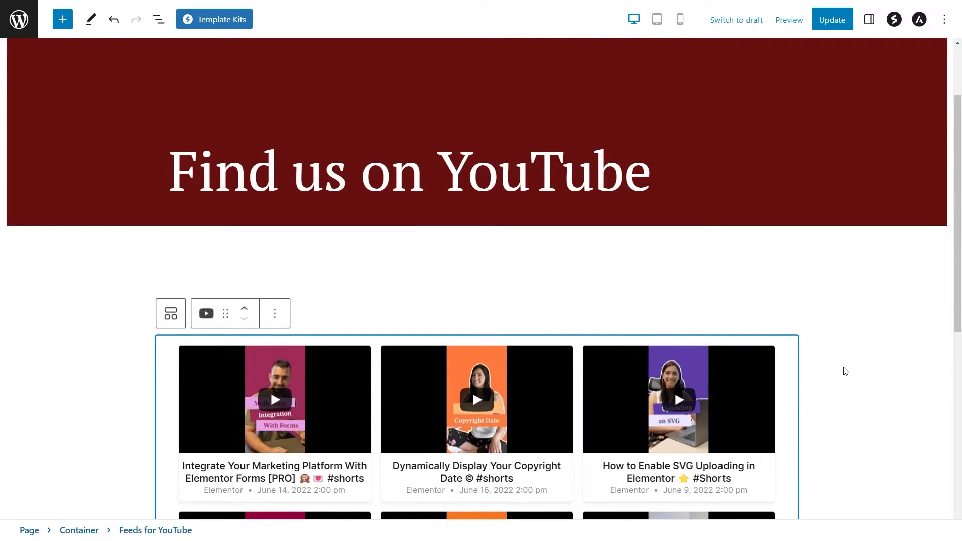
scroll(846, 371, "down", 4)
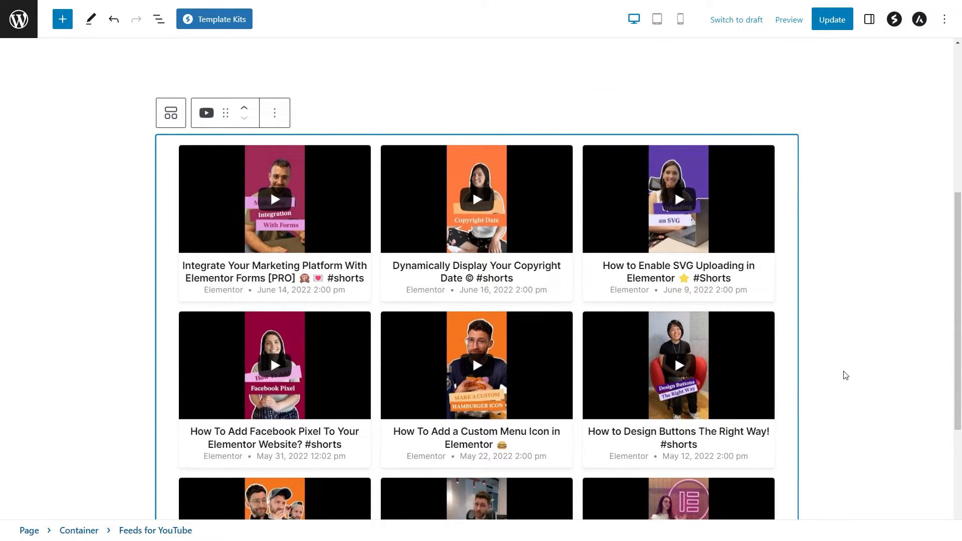
left_click(832, 20)
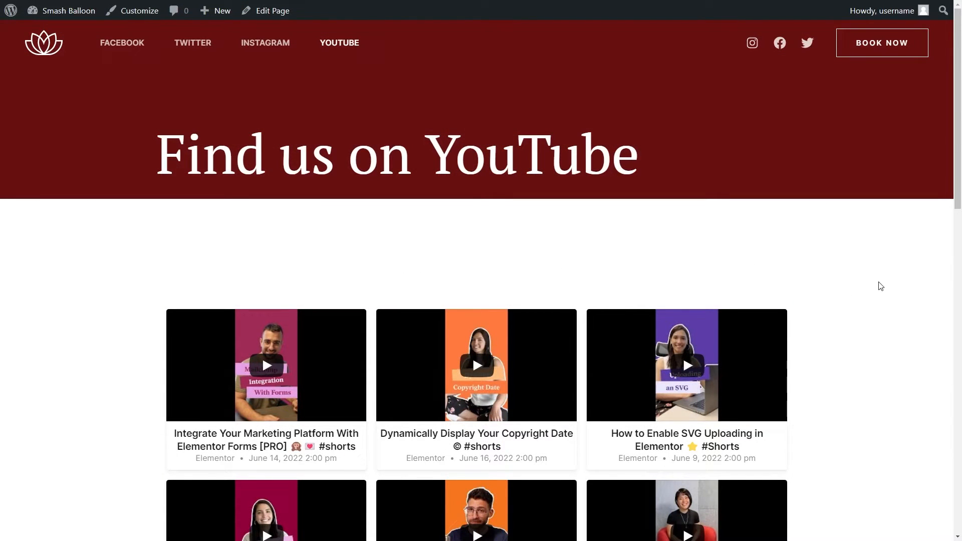
Load more videos in the published page's feed and play the How to Create Dynamic Internal Links video
scroll(878, 285, "down", 3)
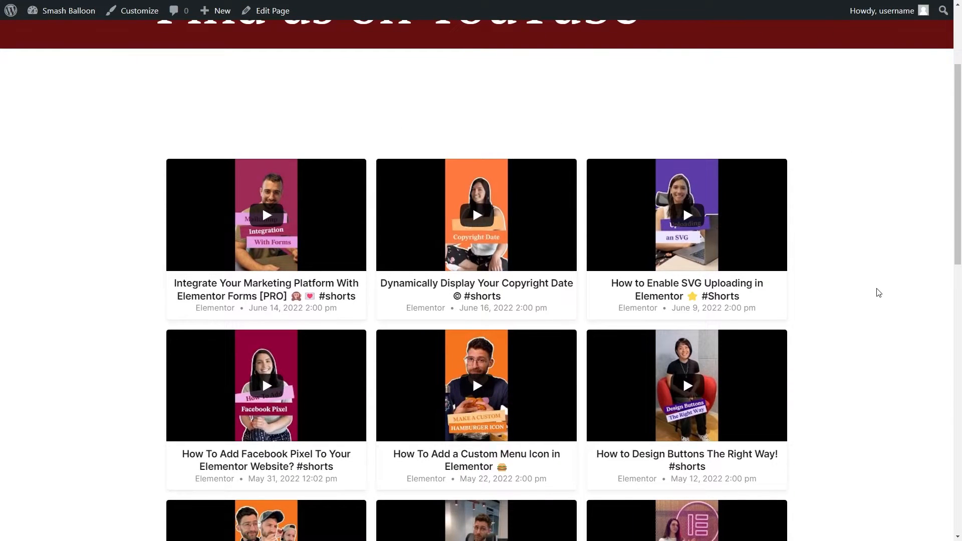
scroll(882, 313, "down", 1)
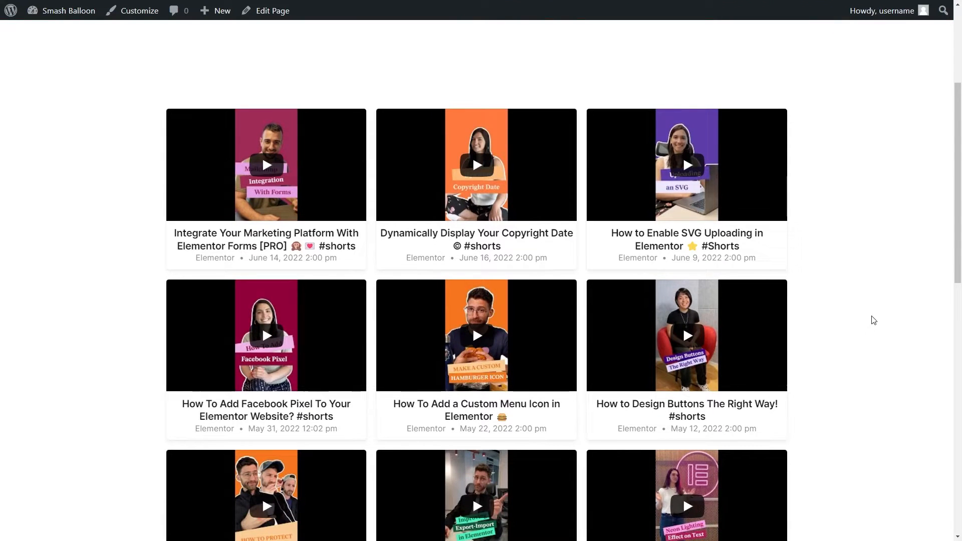
scroll(860, 273, "down", 3)
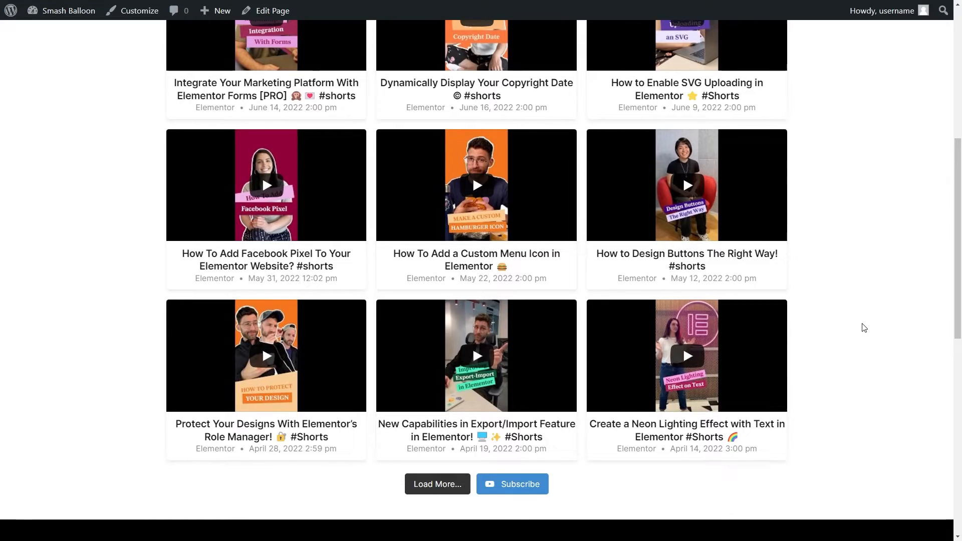
left_click(450, 489)
scroll(781, 396, "down", 5)
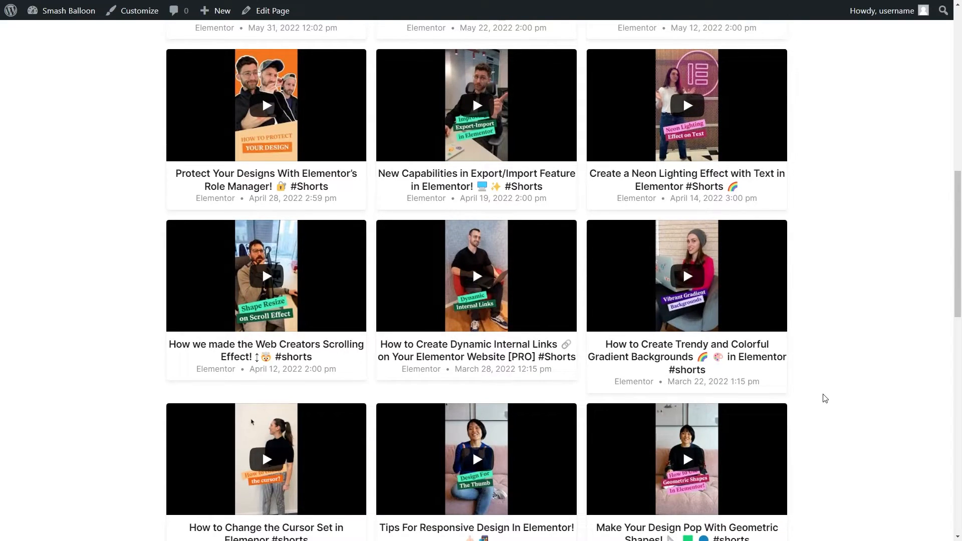
left_click(488, 311)
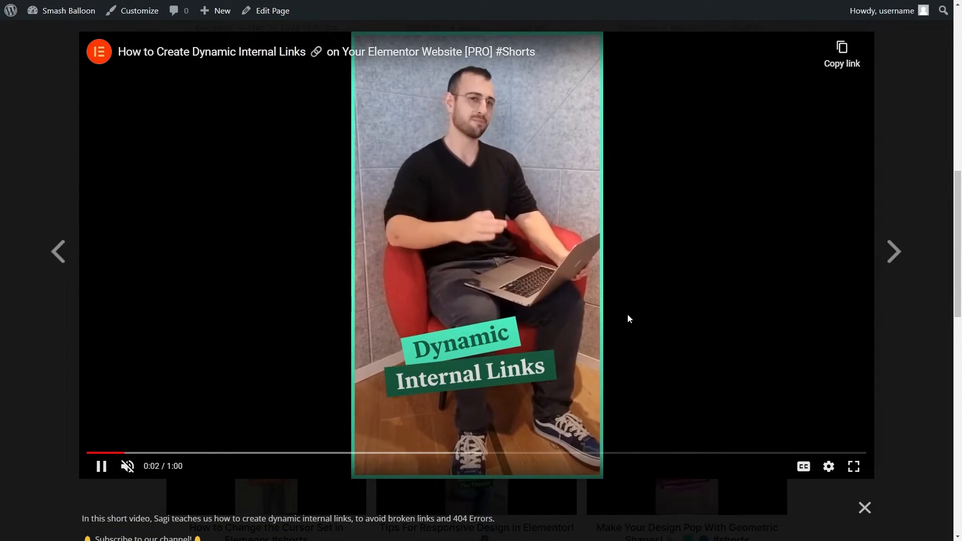
left_click(877, 368)
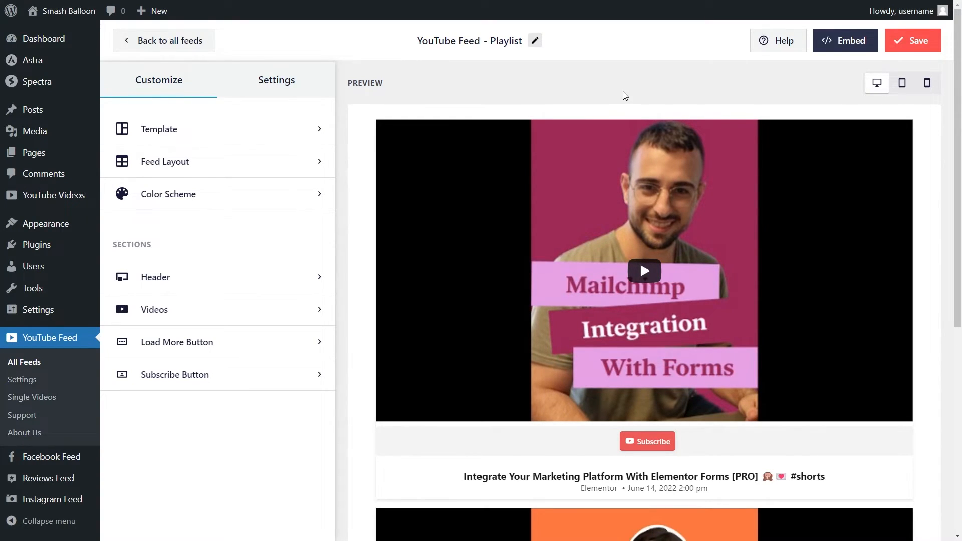
Copy the feed's shortcode, and embed the feed as a widget by adding a Feeds for YouTube block to the Main Sidebar
left_click(838, 41)
left_click(732, 230)
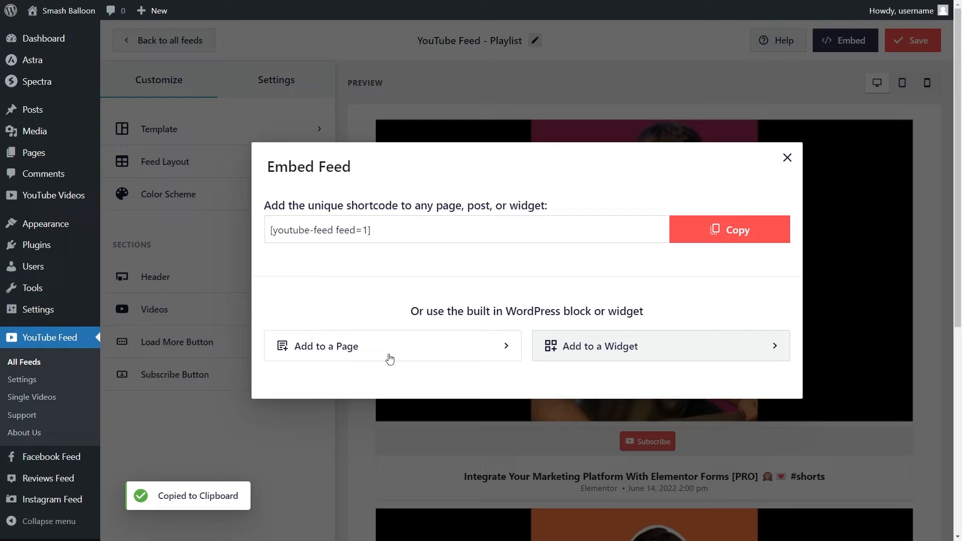
left_click(605, 354)
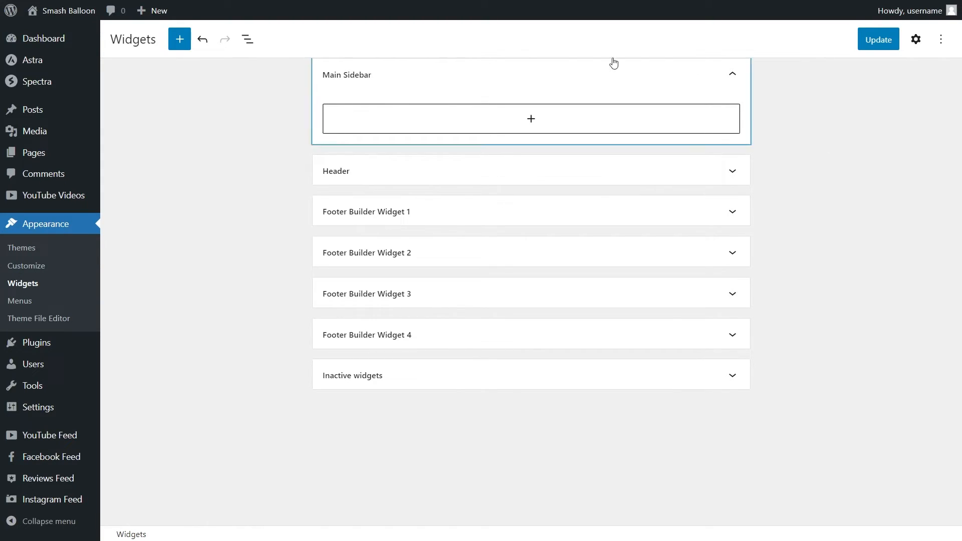
left_click(598, 132)
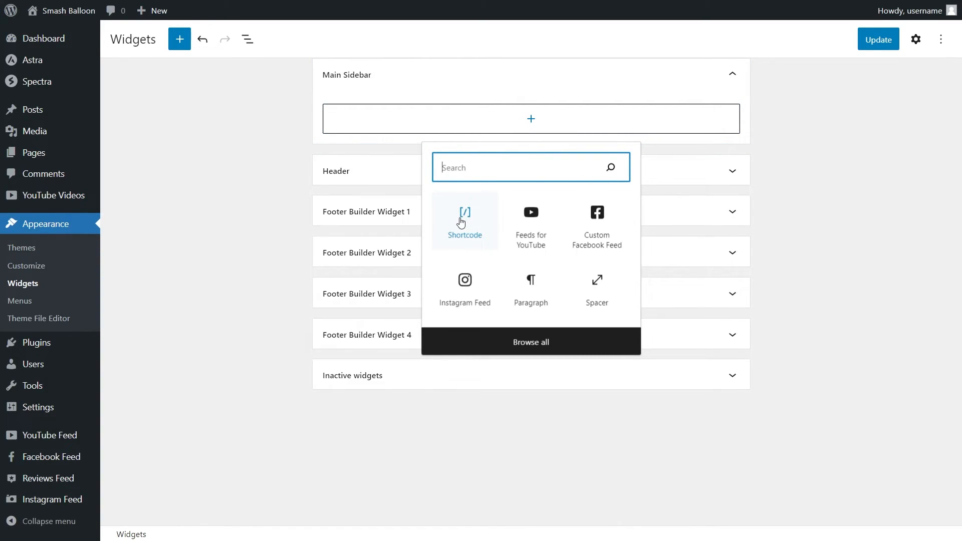
left_click(532, 226)
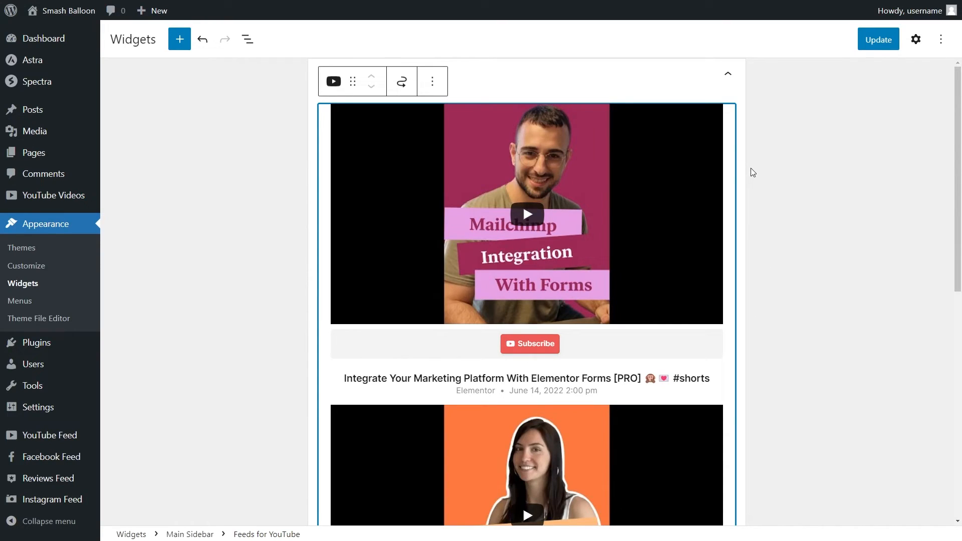
Save the Feeds for YouTube block added to the Main Sidebar by updating the widgets
scroll(758, 180, "down", 3)
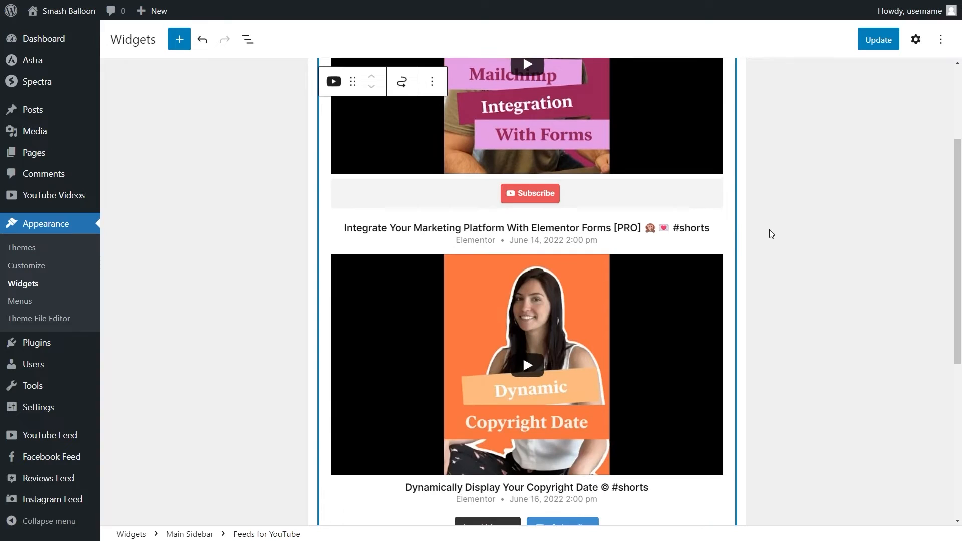
left_click(872, 46)
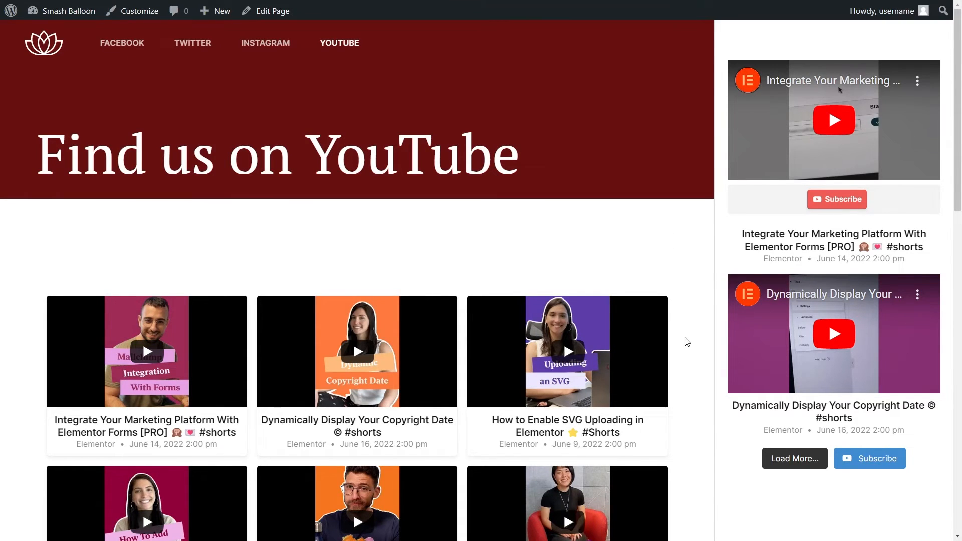
Review the published page, play the Integrate Your Marketing Platform video in its sidebar feed, and load more videos in that feed
scroll(689, 351, "down", 2)
scroll(690, 354, "down", 3)
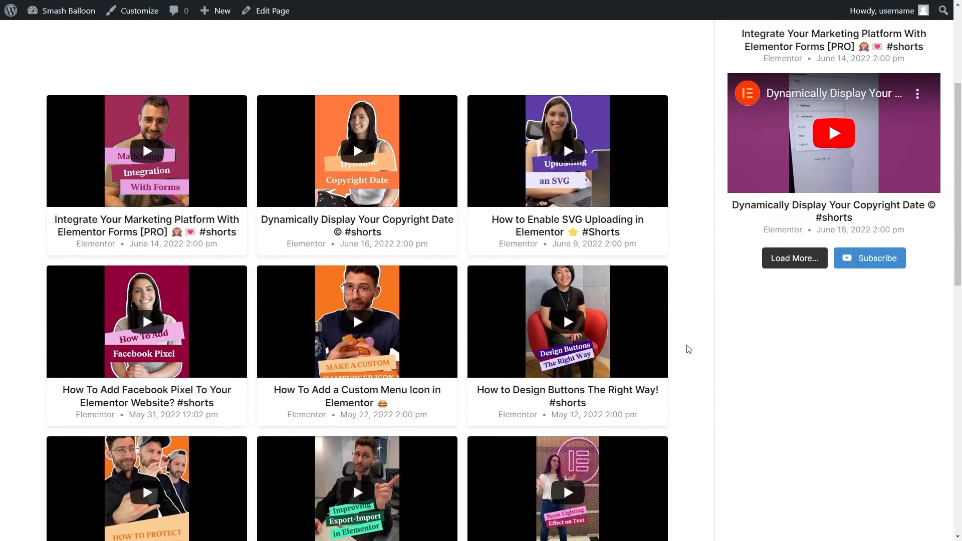
scroll(722, 323, "up", 4)
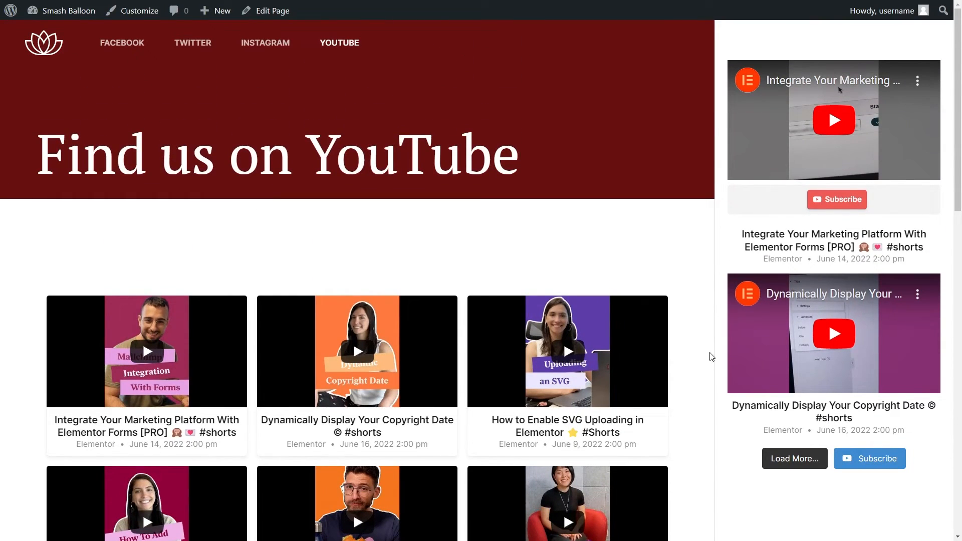
left_click(833, 125)
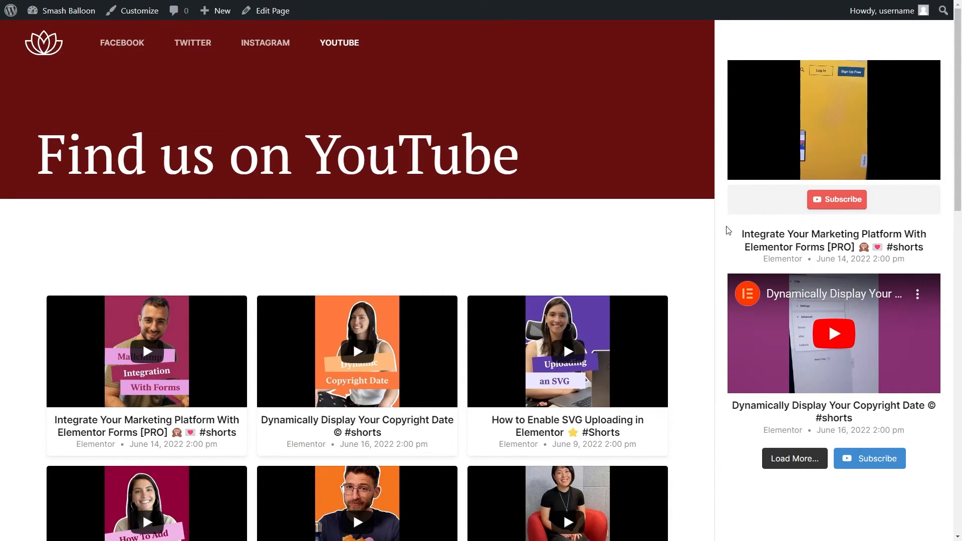
left_click(814, 466)
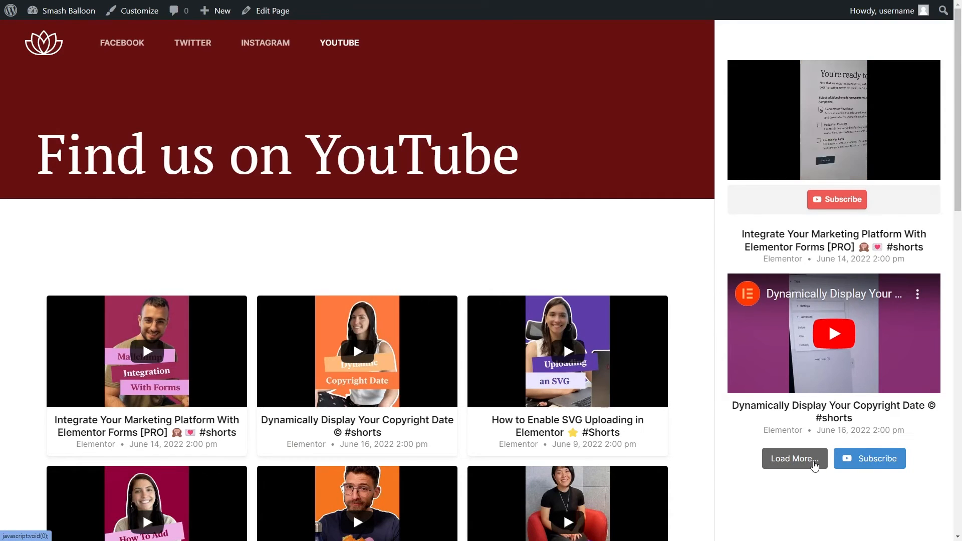
scroll(947, 432, "down", 6)
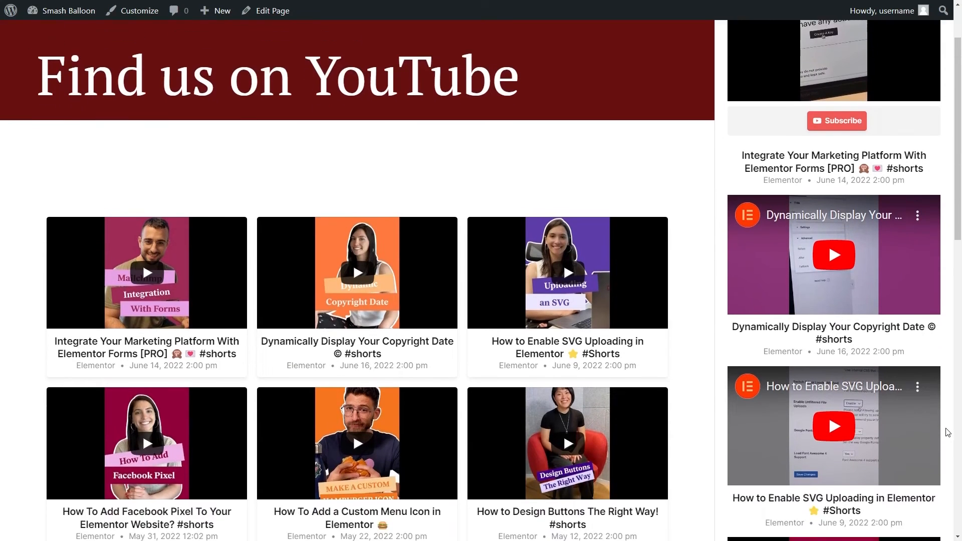